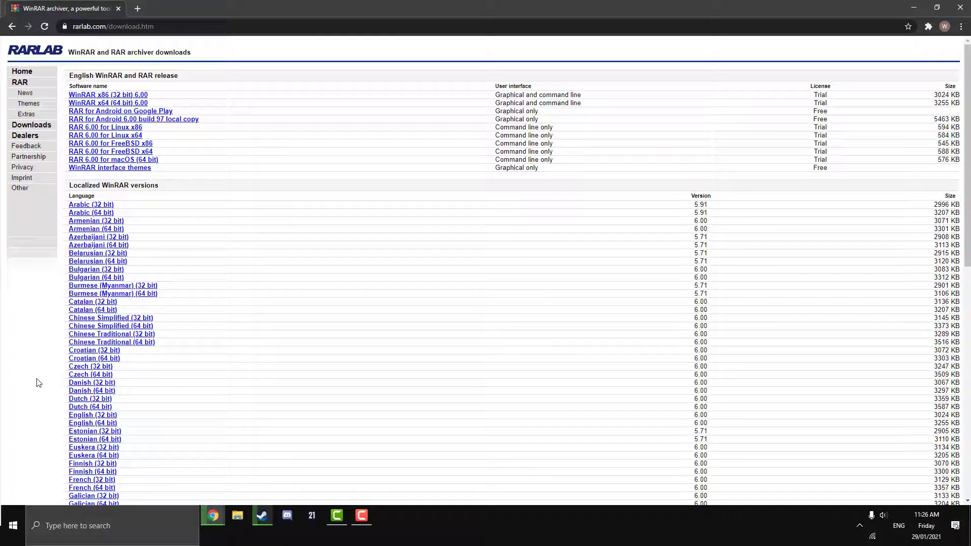
Step: Look through the WinRAR downloads and download the Motorsport Manager Save Game Editor from its RaceDepartment page
scroll(33, 373, "down", 2)
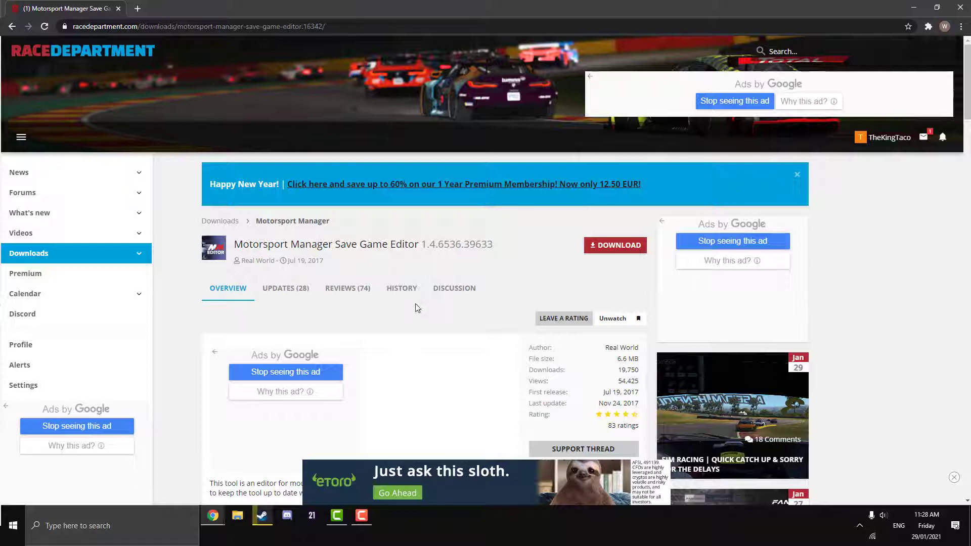
left_click(616, 245)
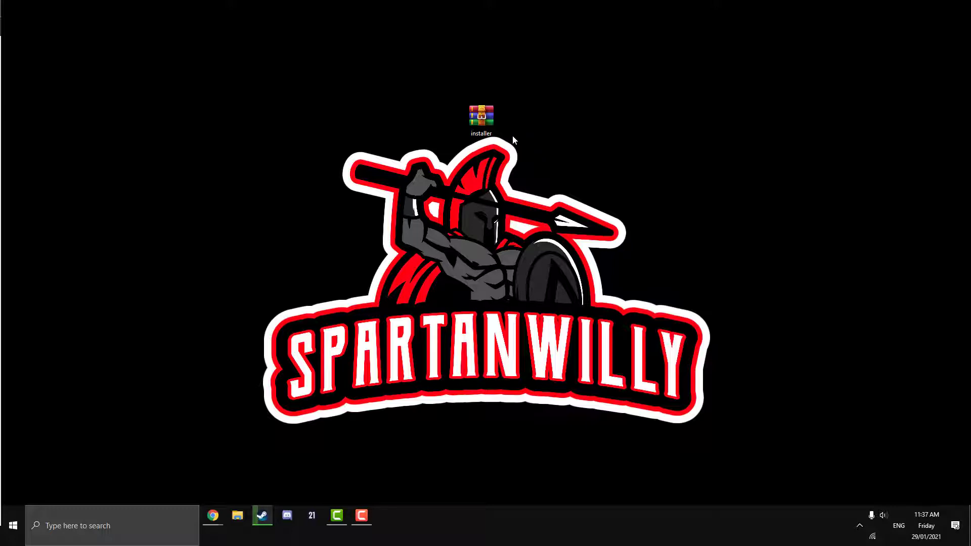
Step: Open the installer archive on the desktop and run installer.msi from its Setup Files folder
double_click(484, 119)
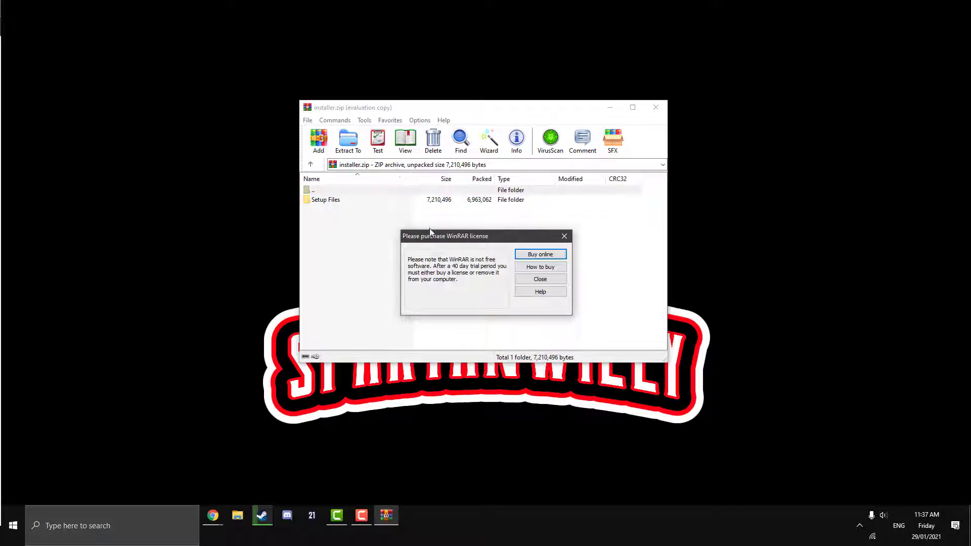
left_click(540, 279)
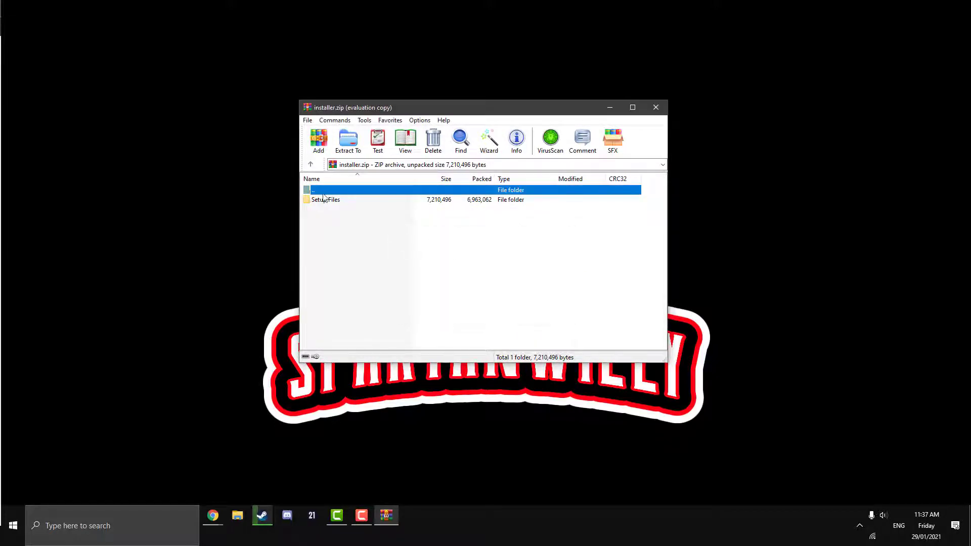
left_click(347, 240)
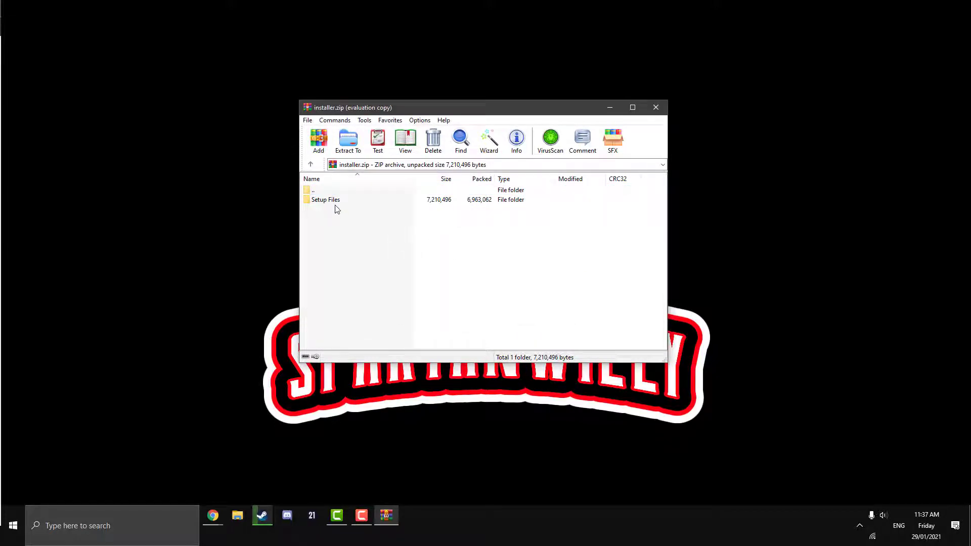
double_click(335, 201)
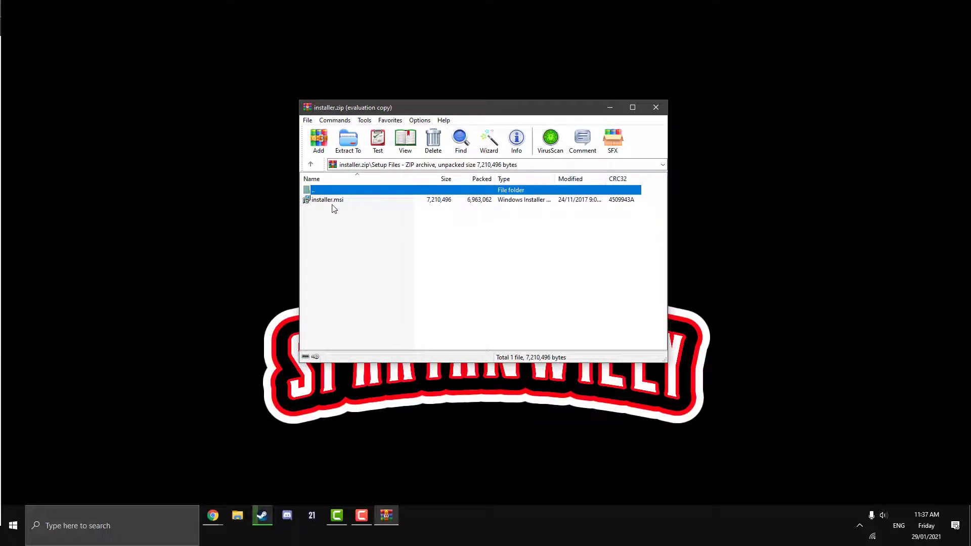
double_click(334, 202)
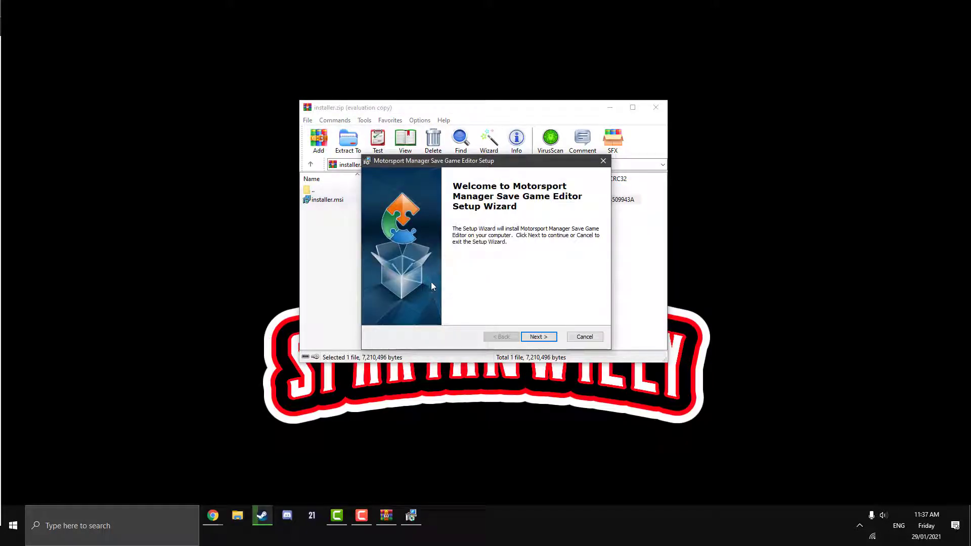
Step: Install the Motorsport Manager Save Game Editor in the default folder and launch it on finishing setup
left_click(539, 344)
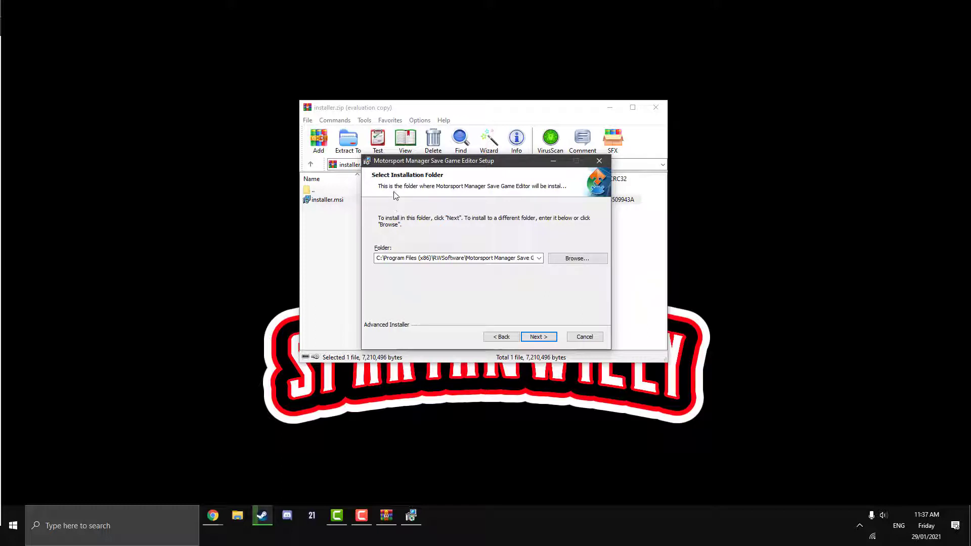
left_click(537, 336)
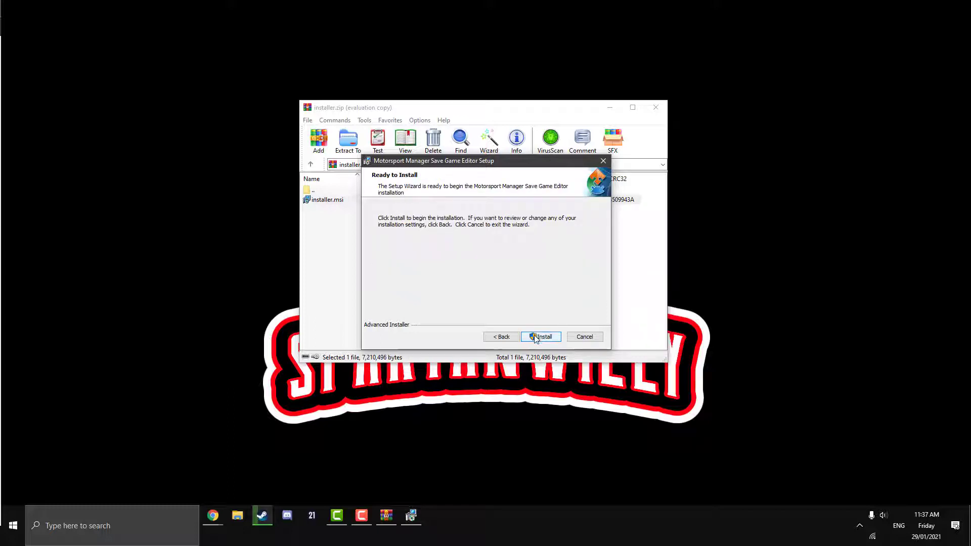
left_click(535, 338)
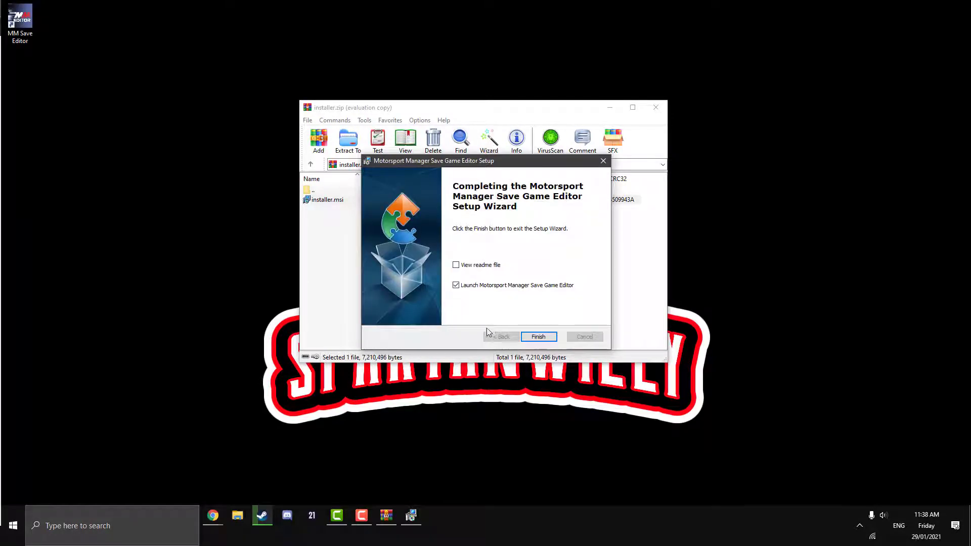
left_click(540, 337)
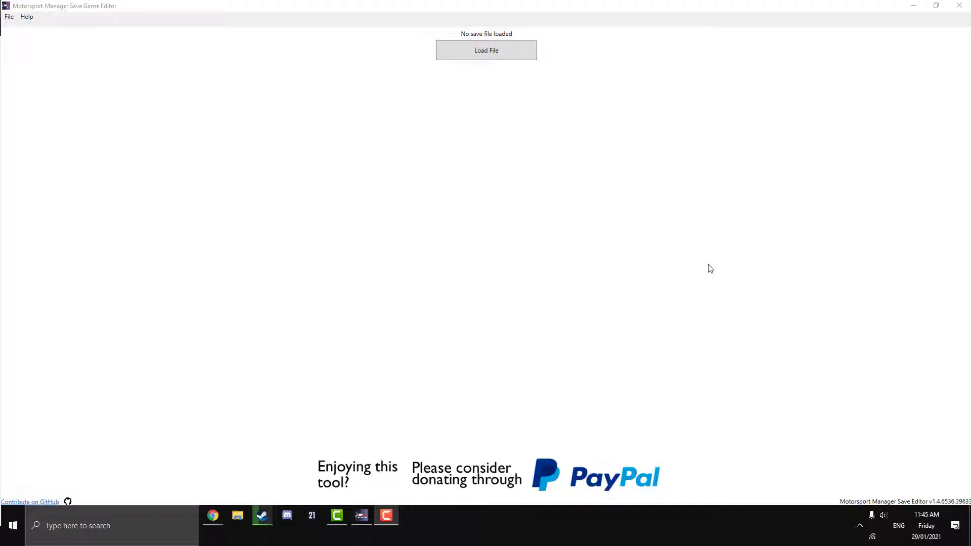
Step: Load the McLaren save game from the Motorsport Manager Saves folder
left_click(711, 269)
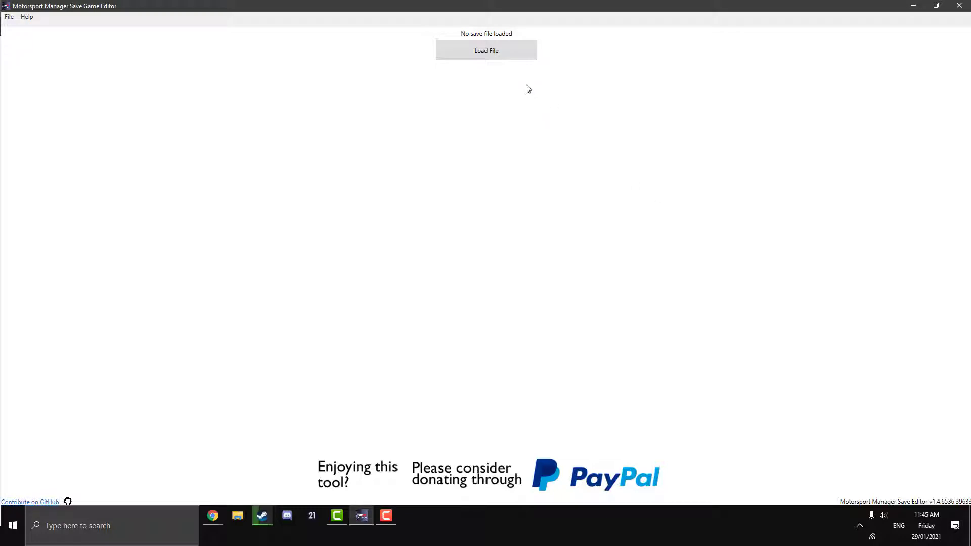
left_click(487, 50)
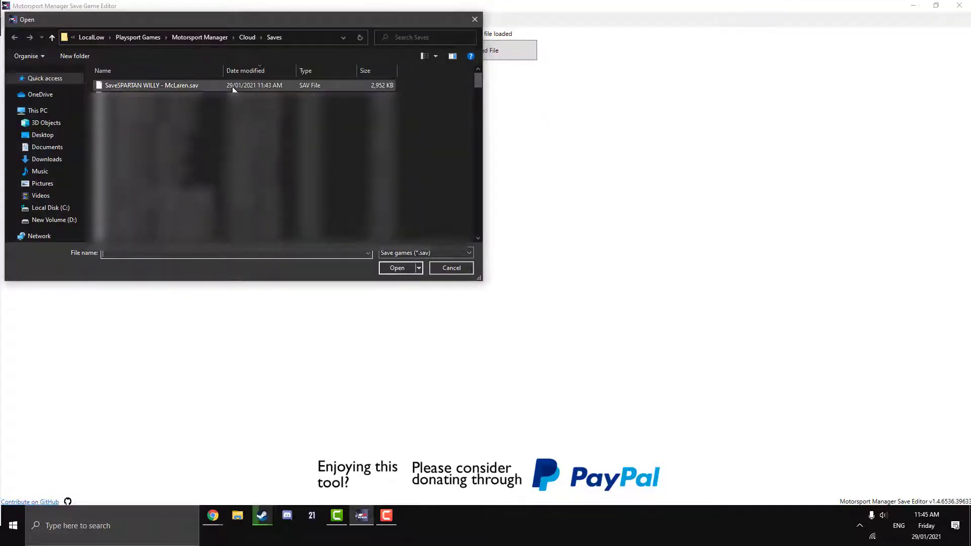
left_click(194, 84)
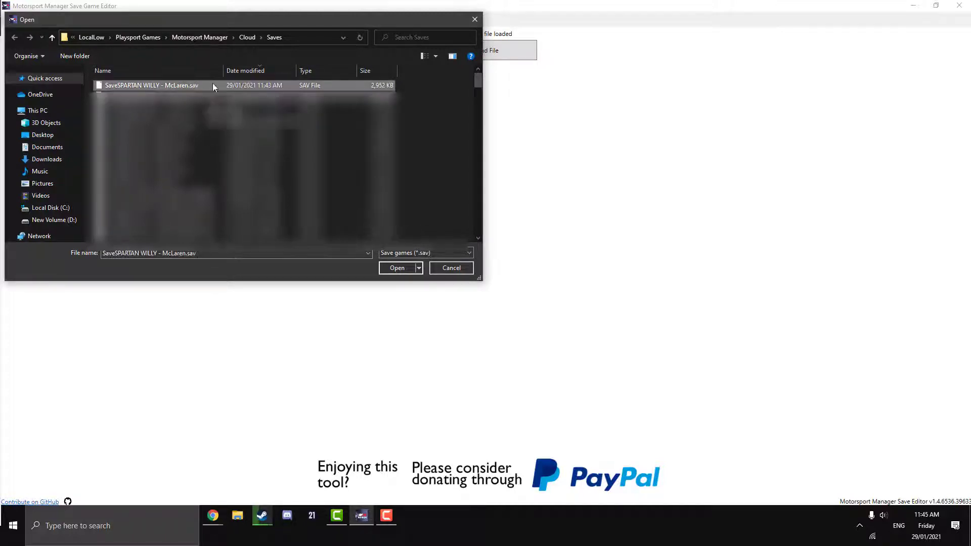
left_click(402, 268)
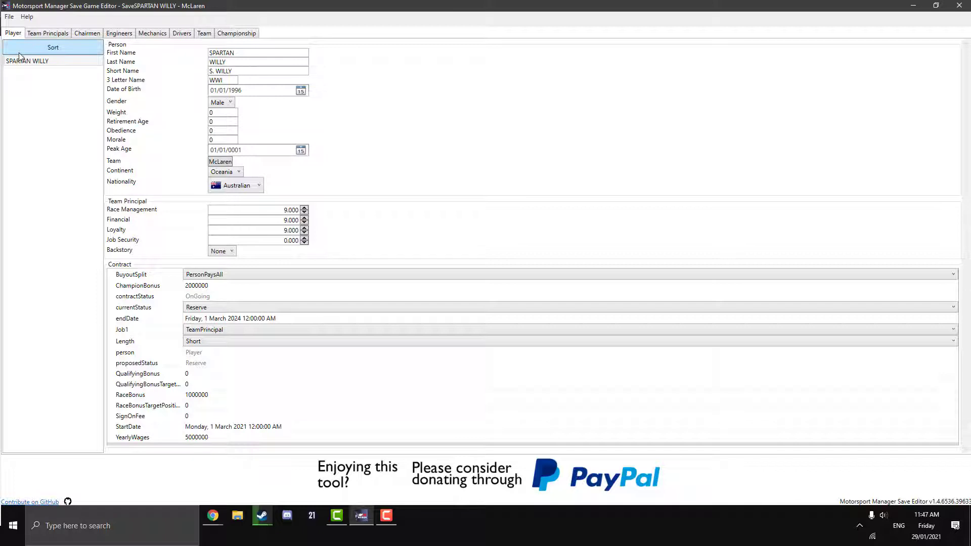
Step: Examine the player's yearly wages field and browse forward through the date of birth calendar without picking a date
left_click(212, 438)
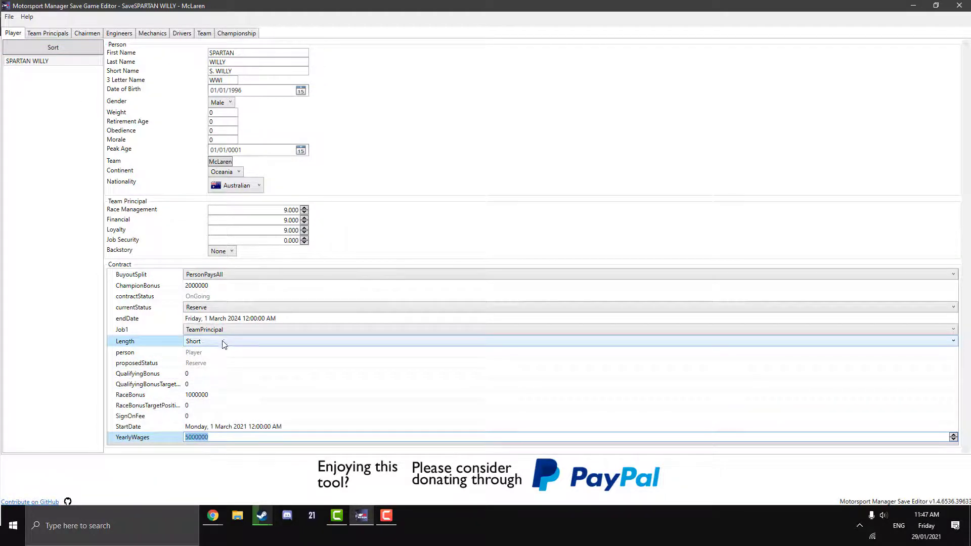
left_click(391, 132)
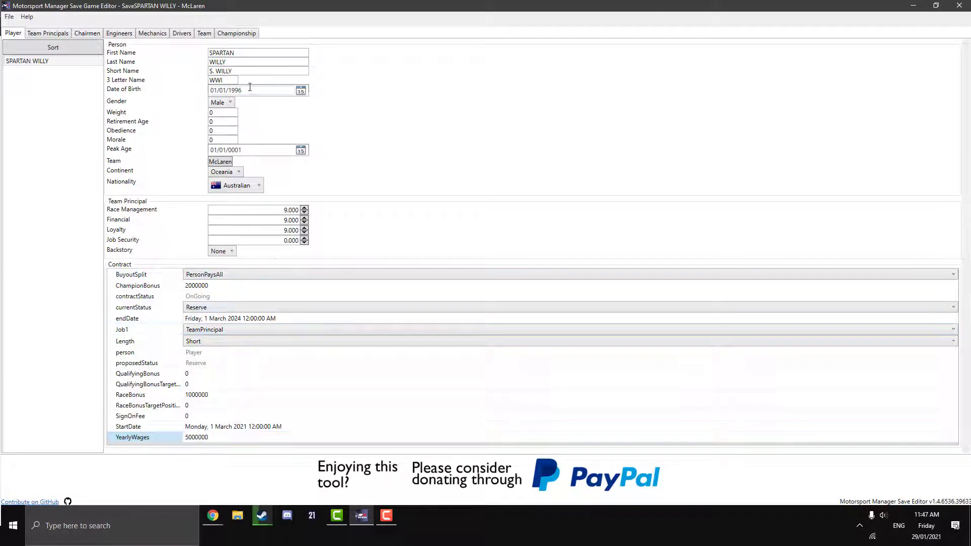
left_click(302, 93)
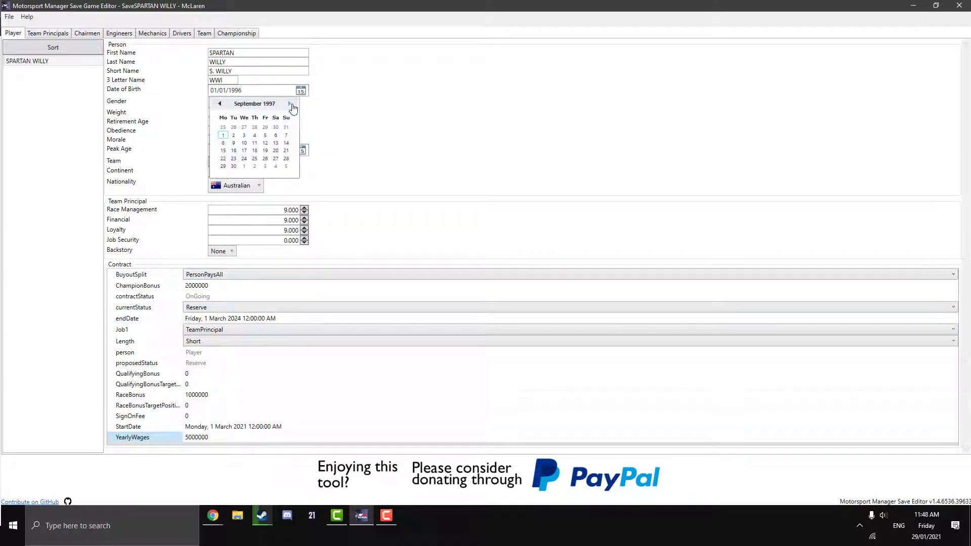
left_click(291, 104)
left_click(291, 104)
left_click(290, 104)
left_click(291, 104)
left_click(291, 104)
left_click(291, 103)
left_click(291, 103)
left_click(291, 104)
left_click(291, 104)
left_click(504, 168)
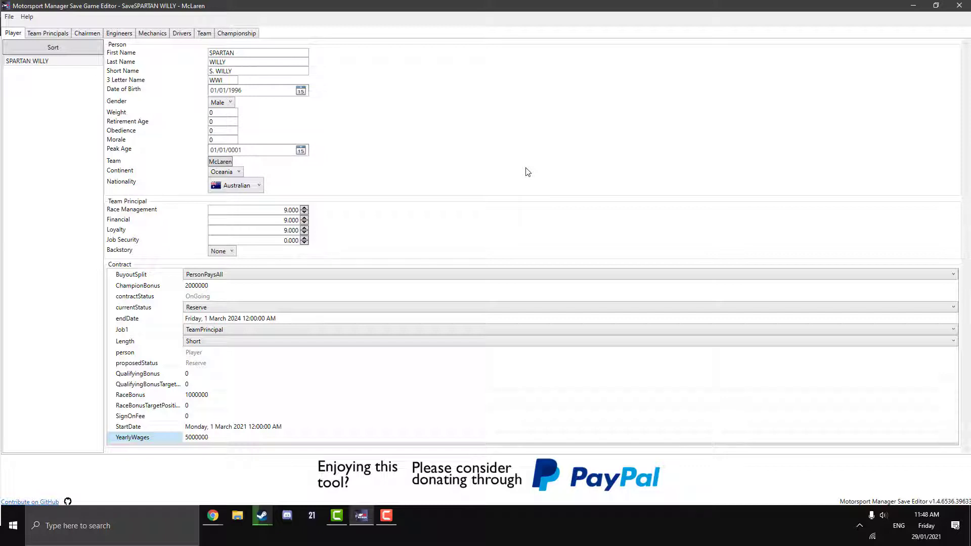
Step: Examine Toto Wolff's team principal record, including the options for backstory, job and contract length
key("ctrl+Tab")
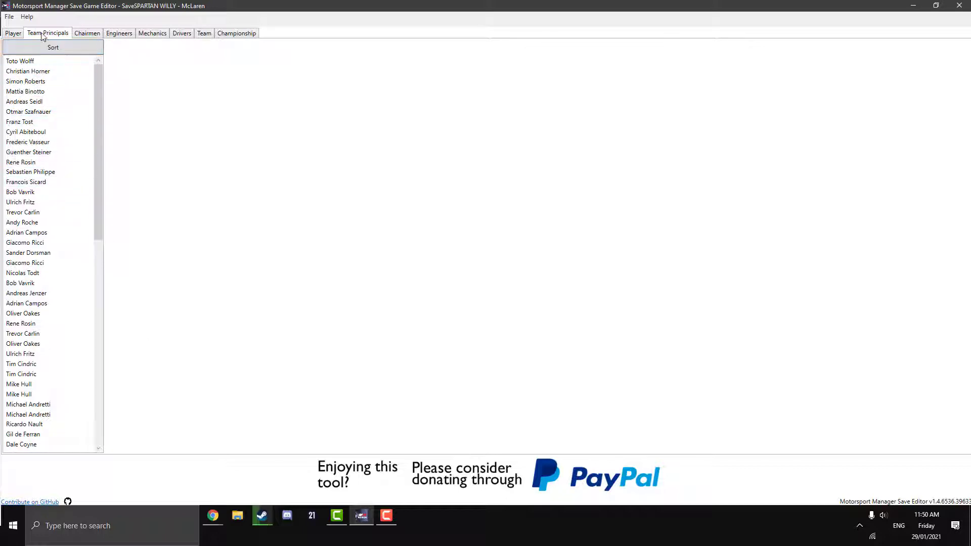
left_click(33, 62)
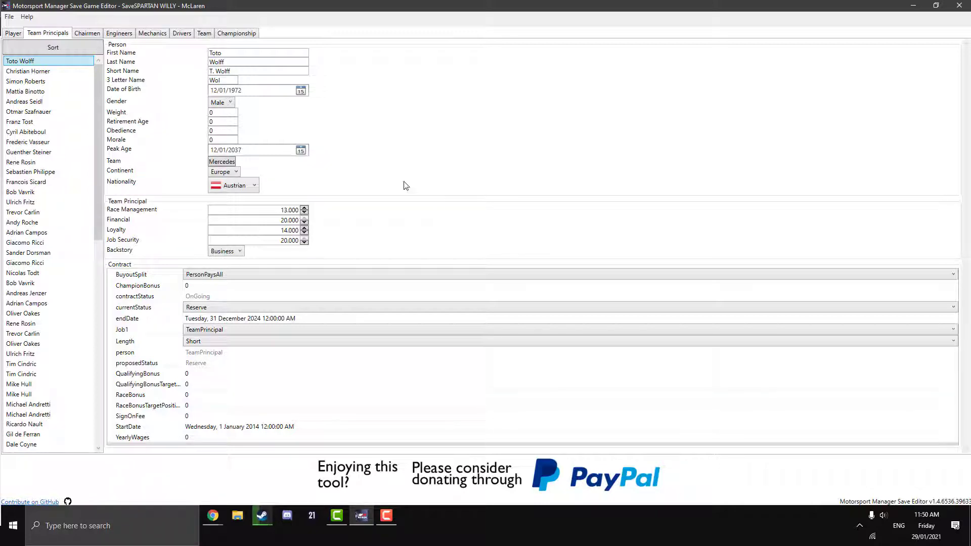
left_click(234, 252)
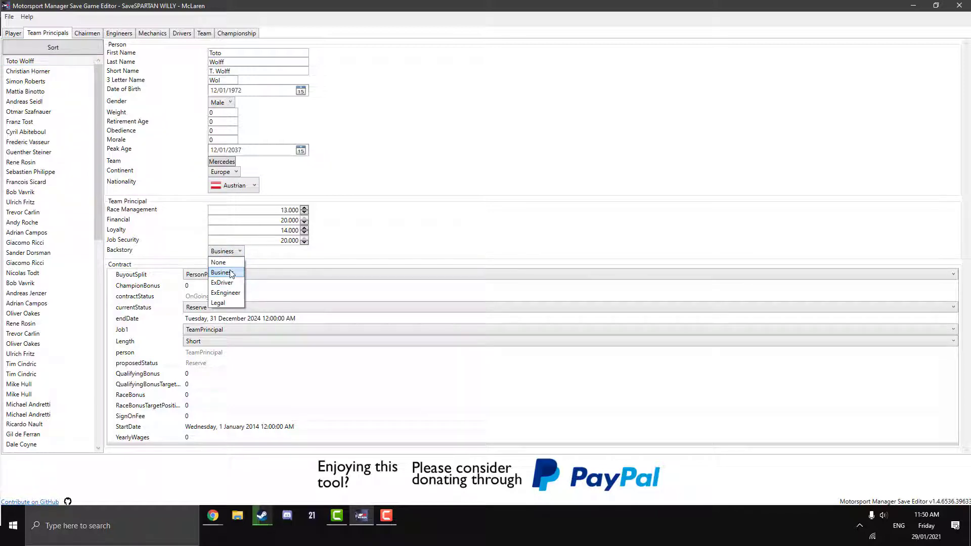
left_click(232, 273)
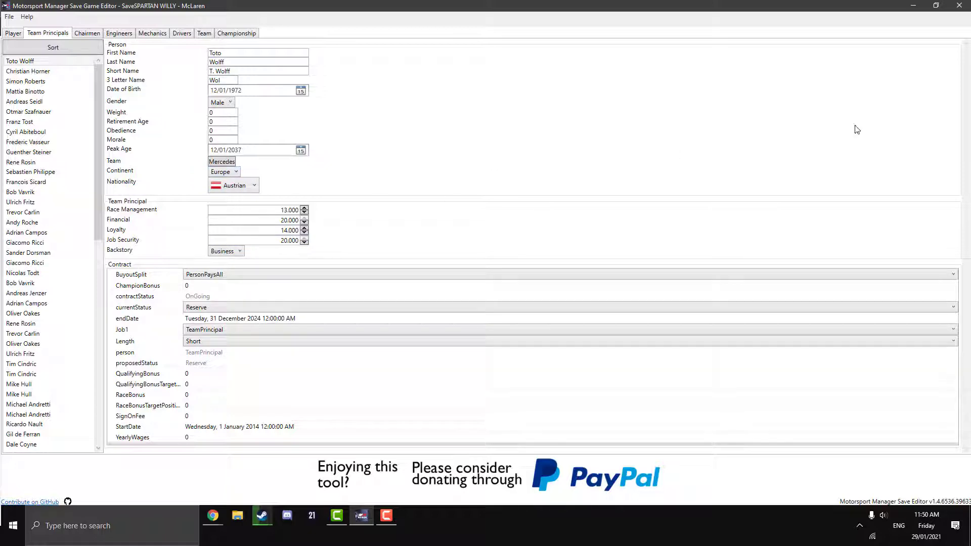
left_click(217, 330)
left_click(201, 341)
Step: Look through the rest of the team principals and view the record of an unemployed one near the end
scroll(46, 222, "down", 2)
scroll(45, 223, "down", 10)
left_click(28, 252)
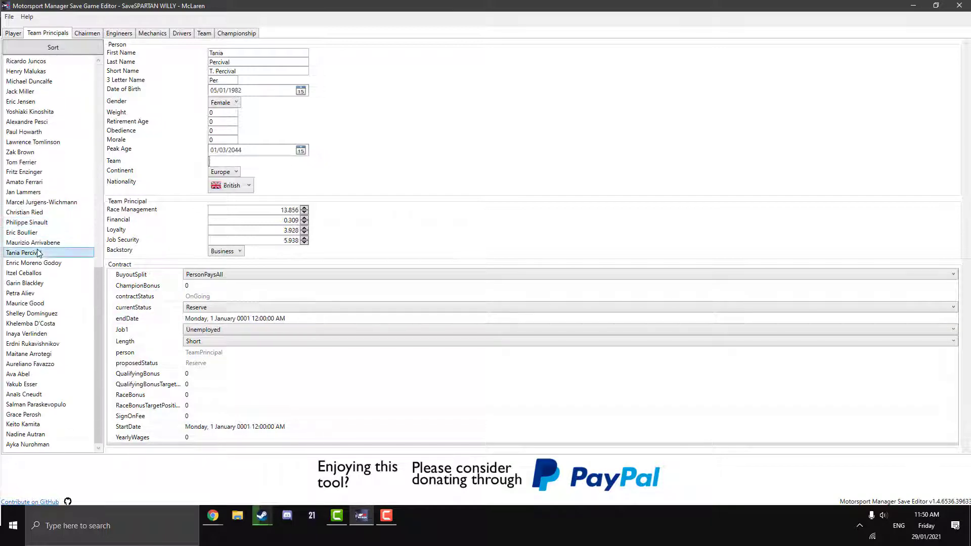
scroll(26, 273, "down", 5)
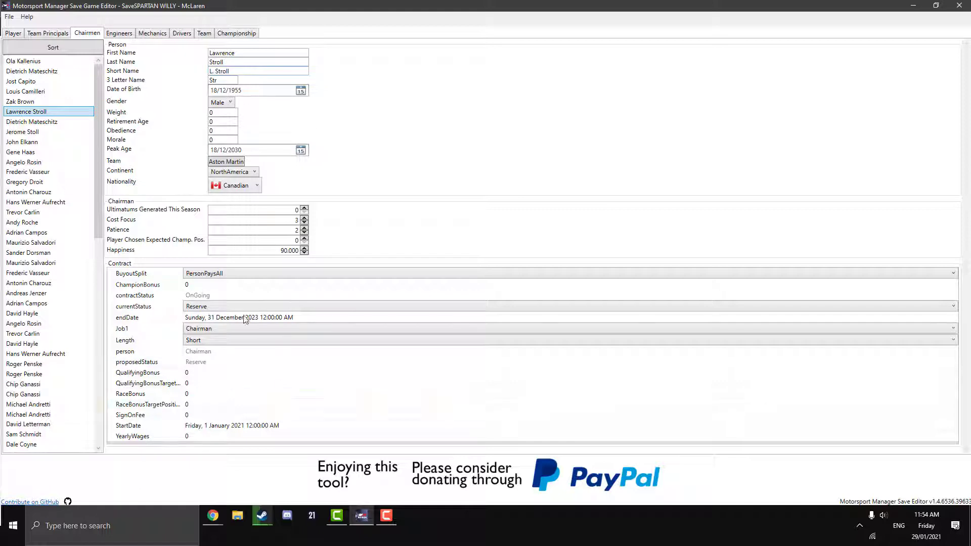
Step: Compare the team principal and chairman records, viewing chairmen Zak Brown and Lawrence Stroll
left_click(62, 34)
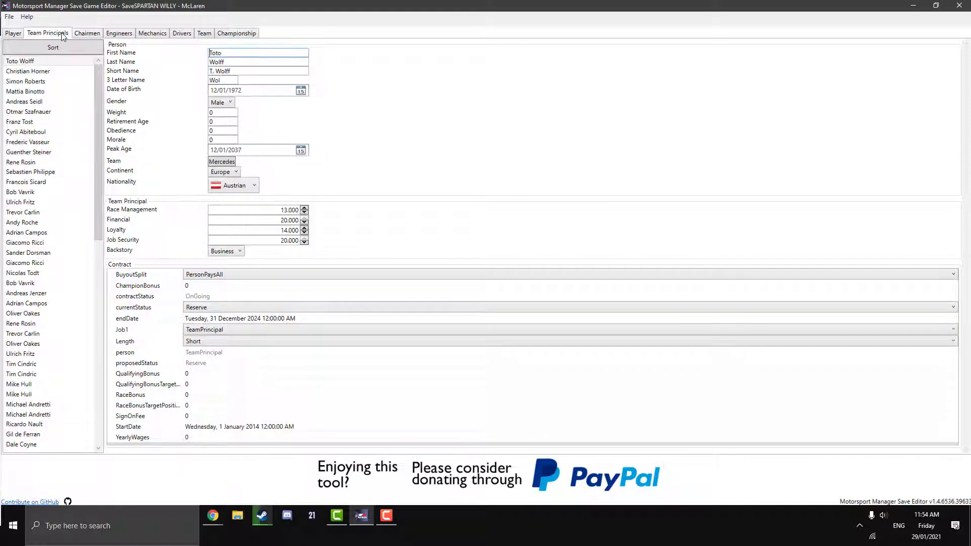
left_click(88, 34)
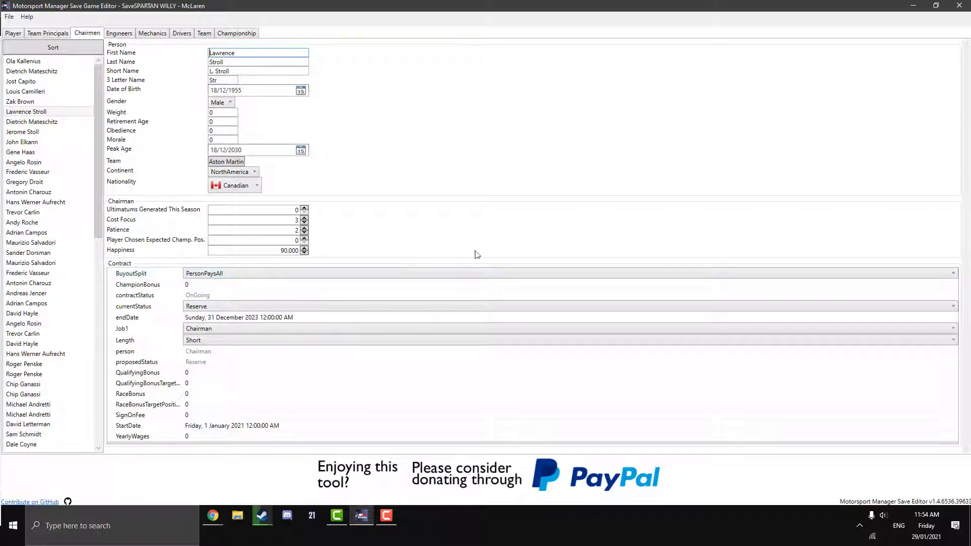
left_click(51, 102)
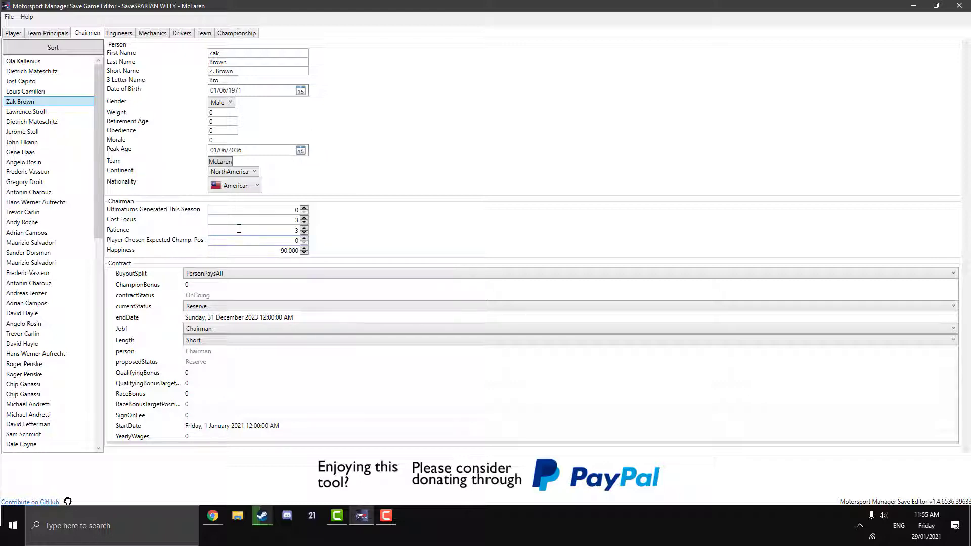
left_click(30, 111)
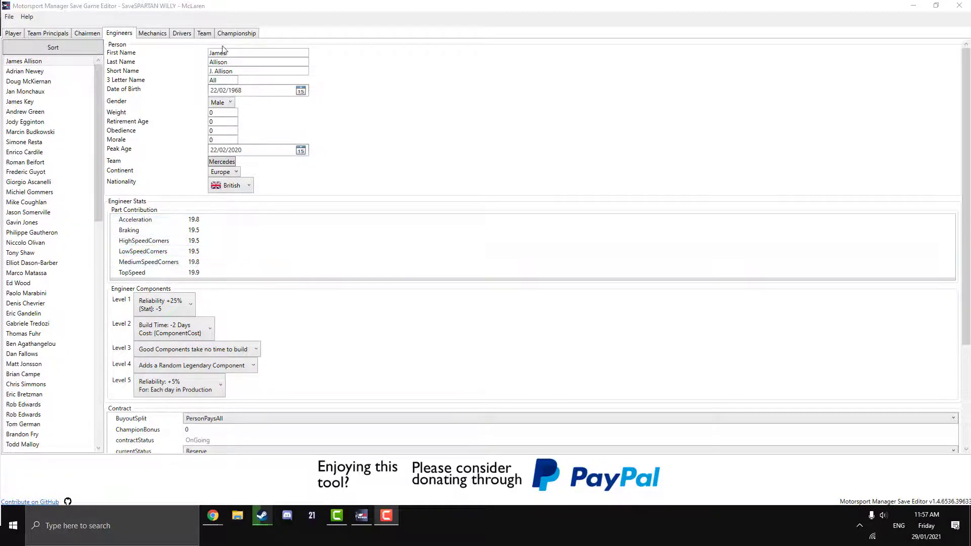
Step: Examine engineer James Allison's part contribution stats, engineer components and contract
scroll(468, 101, "down", 3)
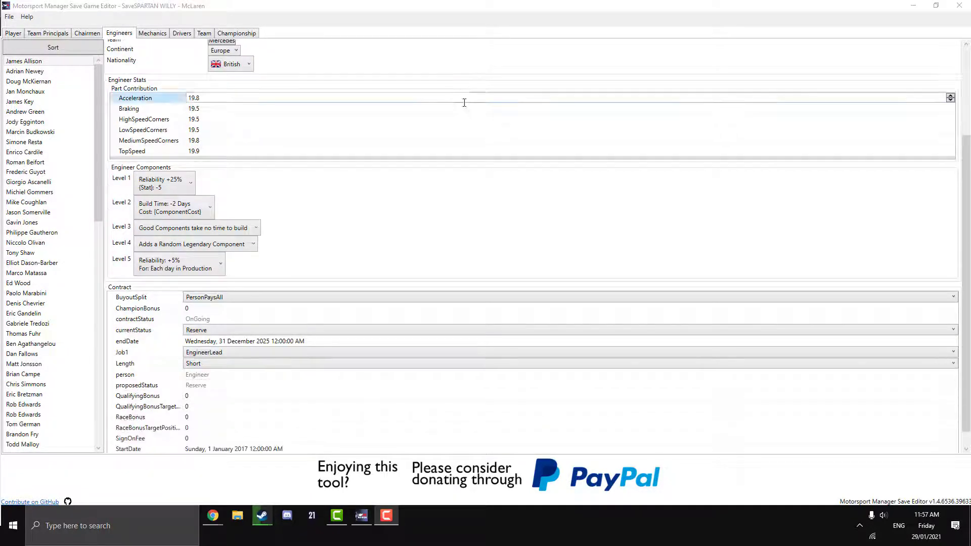
scroll(362, 223, "up", 3)
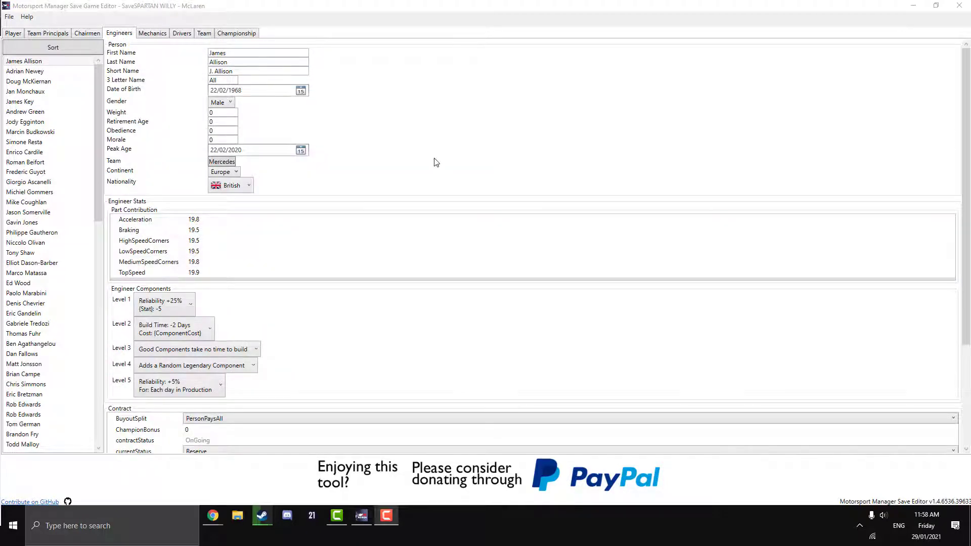
Step: Examine the Williams mechanic assigned to Nicholas Latifi, including the mechanic stats and driver relationship values
key("ctrl+Tab")
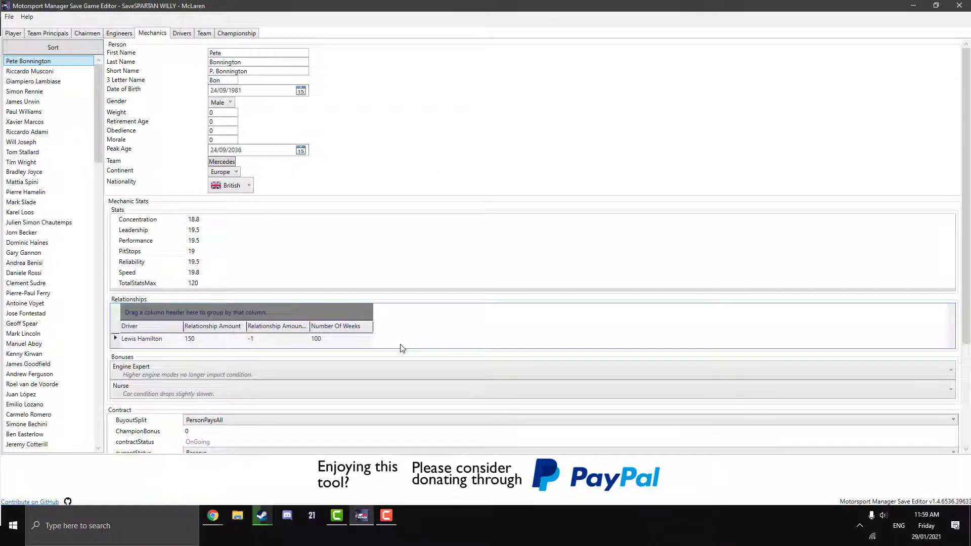
left_click(46, 102)
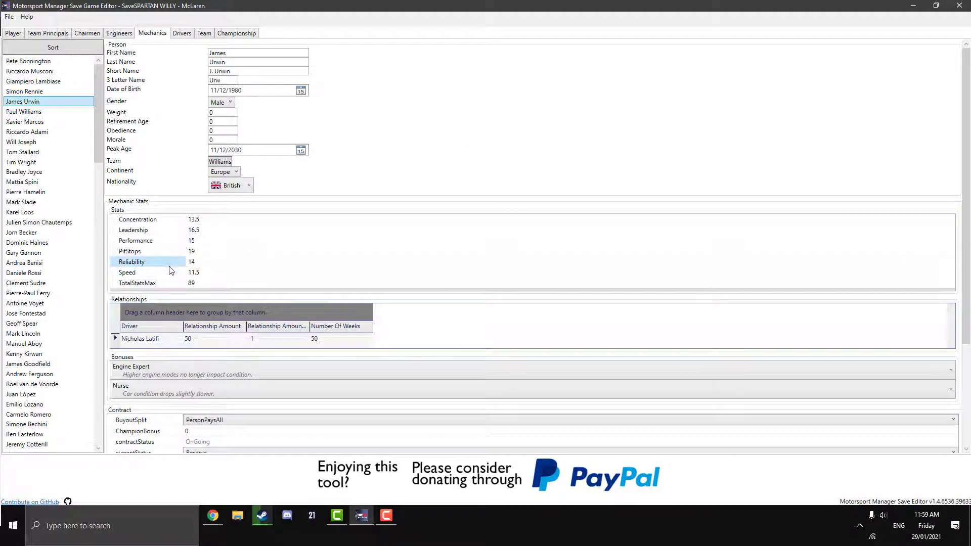
left_click(197, 284)
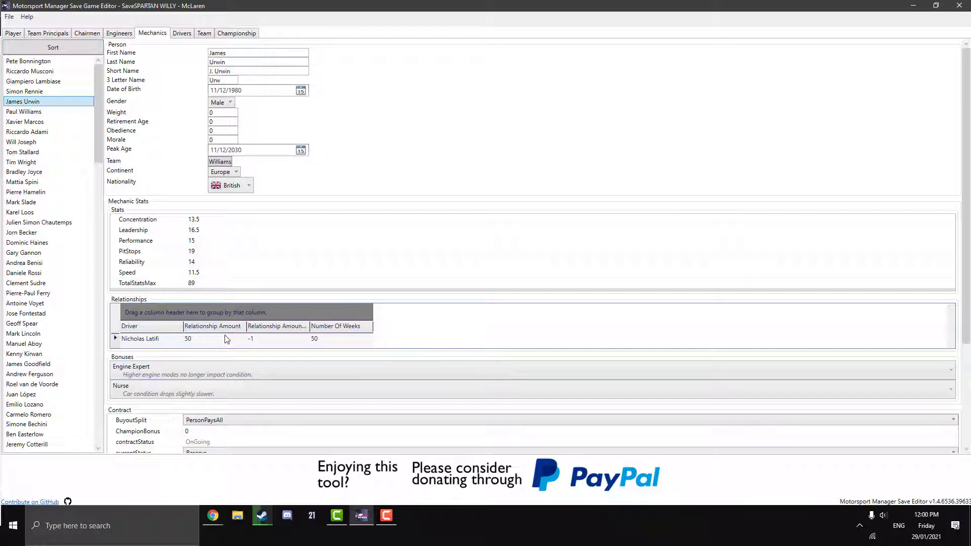
Step: Browse the available options for the Williams mechanic's first bonus, from beginning to end of the list
left_click(171, 374)
scroll(197, 288, "down", 3)
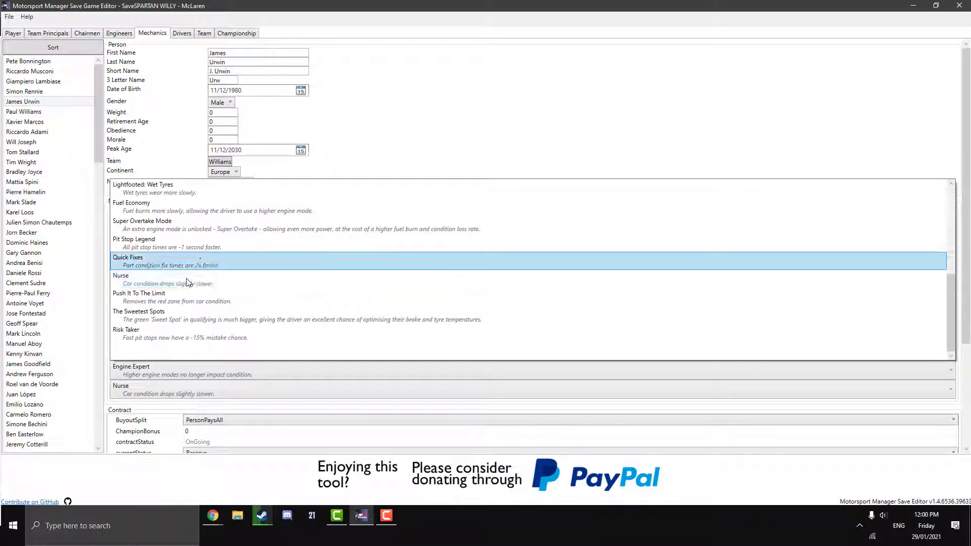
scroll(197, 279, "up", 3)
scroll(190, 284, "down", 3)
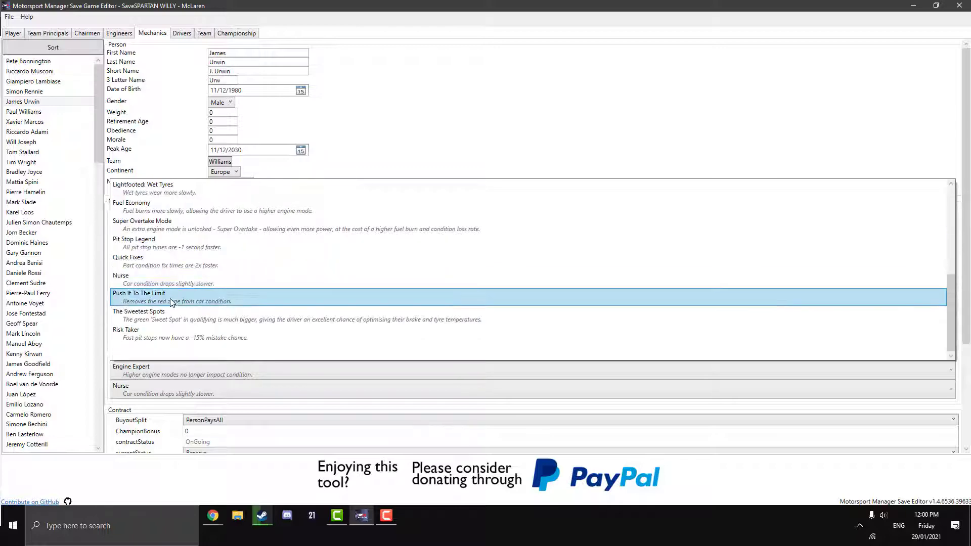
scroll(173, 292, "up", 3)
scroll(168, 291, "down", 3)
scroll(172, 298, "up", 3)
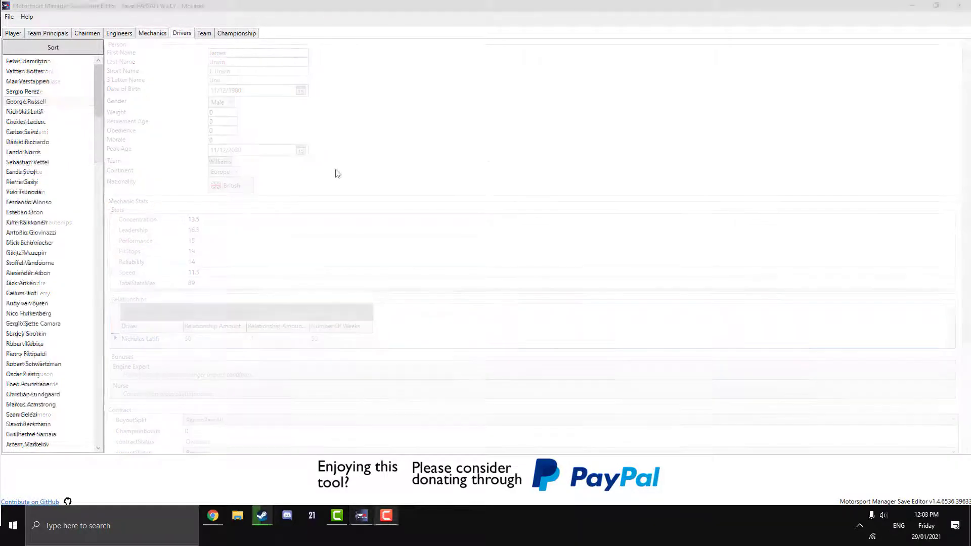
Step: Open driver Daniel Ricciardo's detailed stats and set Braking, Consistency and Cornering to 20
left_click(70, 142)
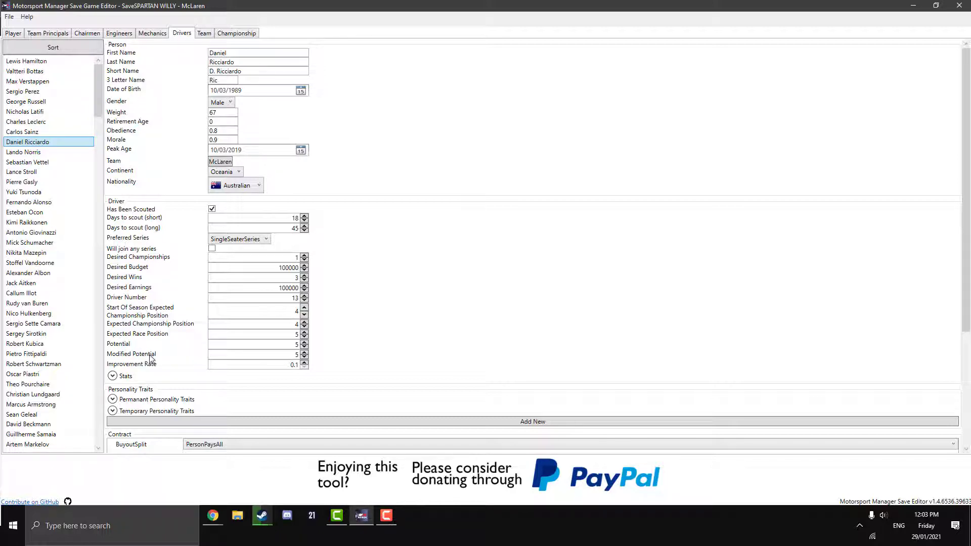
scroll(167, 364, "down", 1)
left_click(112, 352)
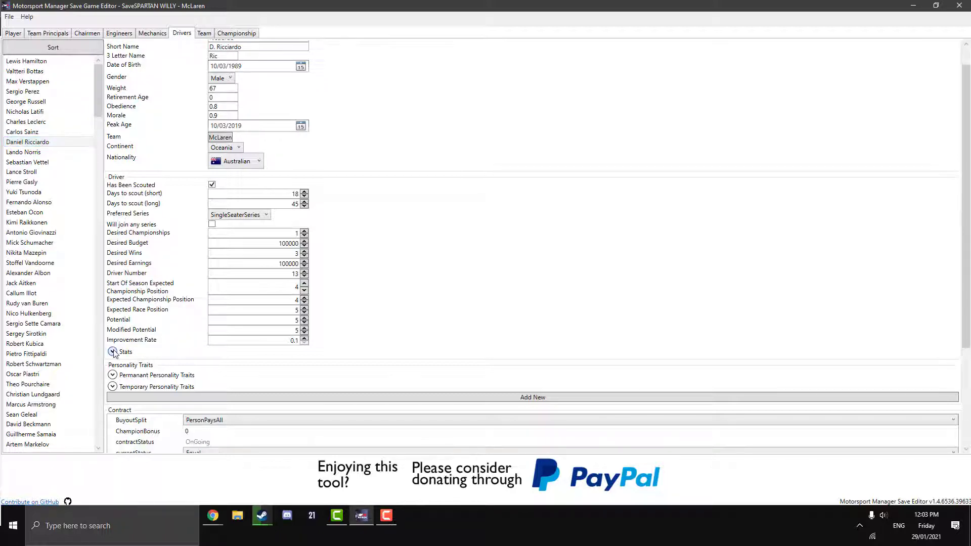
scroll(152, 351, "down", 1)
scroll(163, 274, "down", 5)
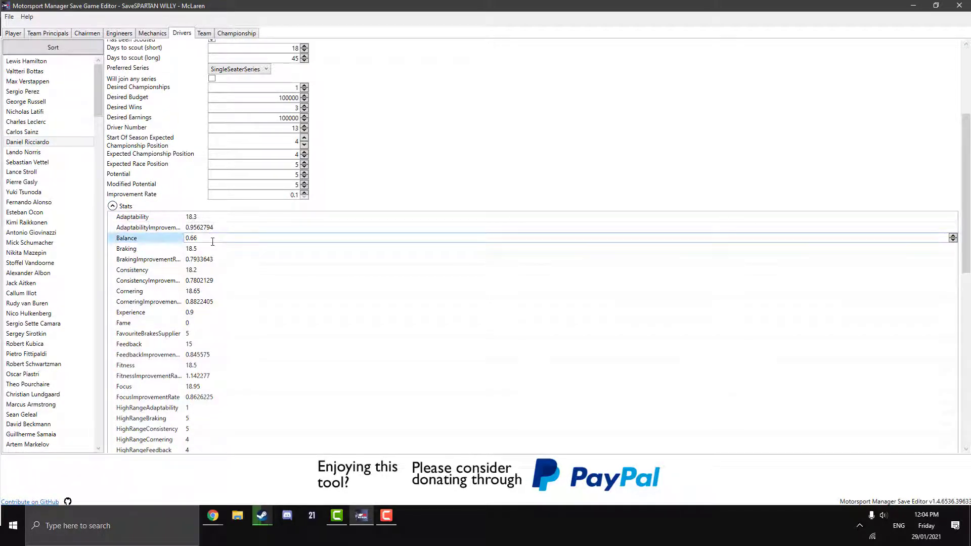
left_click(201, 249)
type("20")
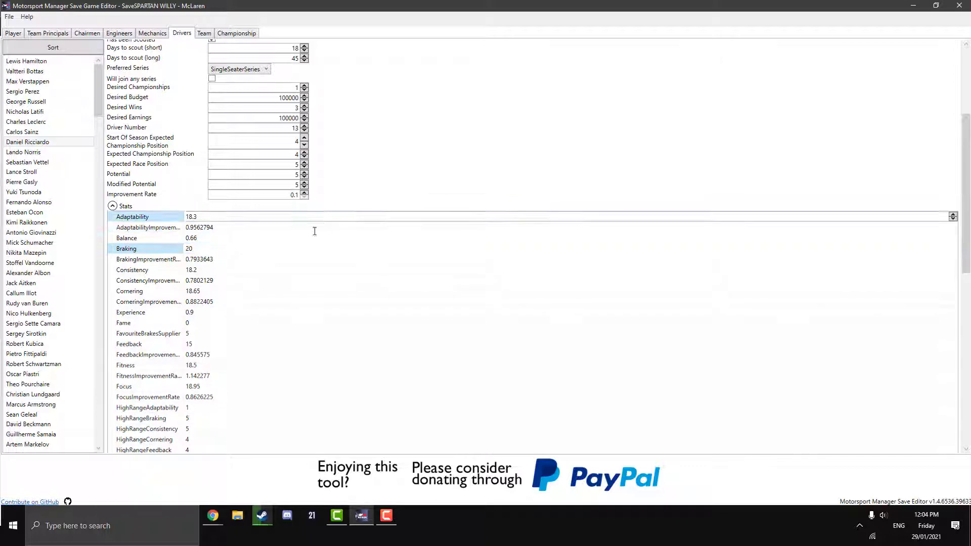
left_click(245, 259)
left_click(239, 269)
type("20")
left_click(230, 292)
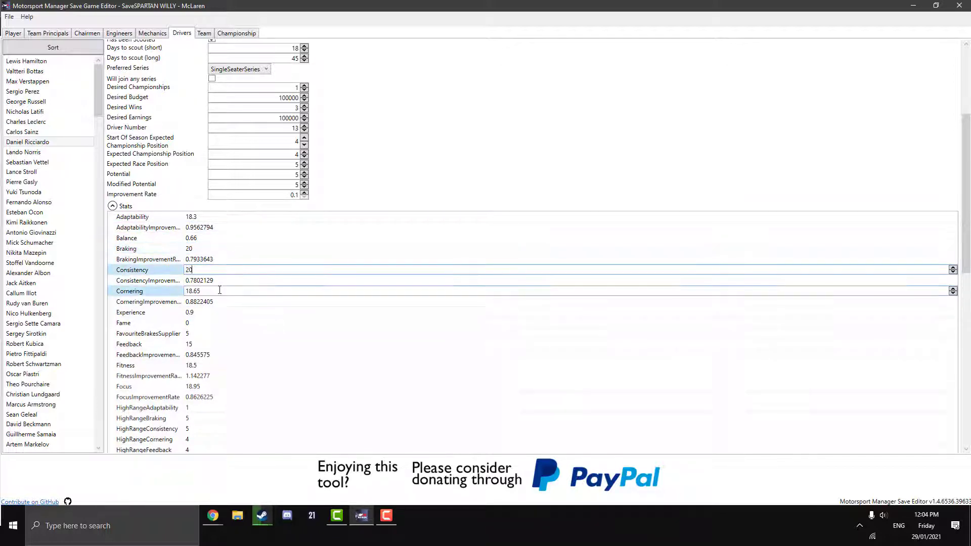
type("20")
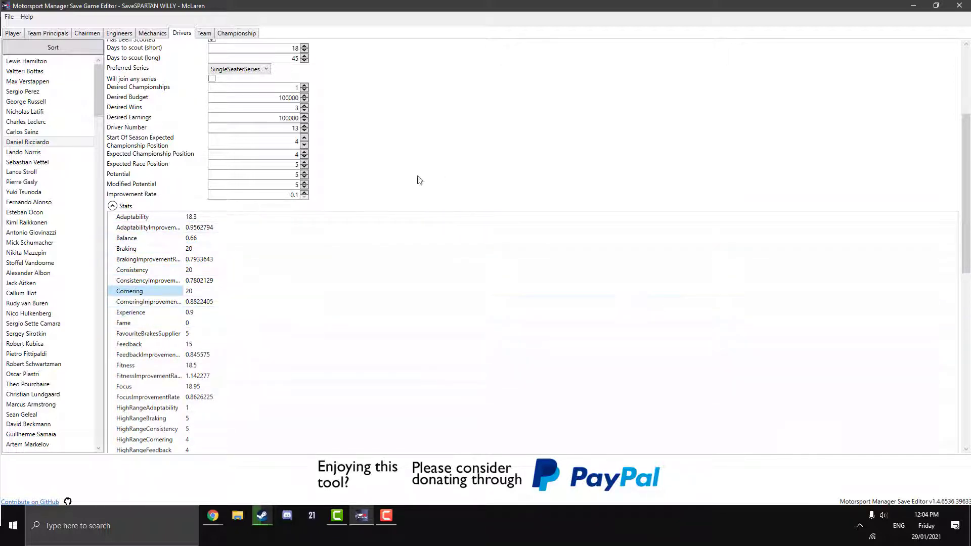
Step: Set Daniel Ricciardo's Adaptability and Feedback to 20 and his Experience to 1
left_click(212, 217)
type("20")
left_click(203, 344)
type("20")
left_click(233, 327)
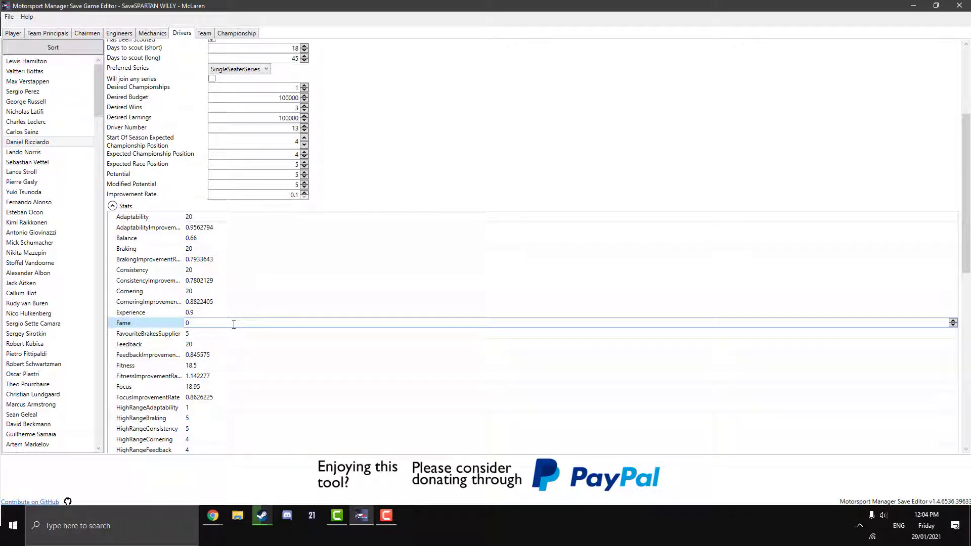
left_click(234, 313)
type("20")
left_click(241, 303)
left_click(240, 313)
type("1")
key("Return")
Step: Set Daniel Ricciardo's Fitness and Focus stats to 20
left_click(202, 366)
type("20")
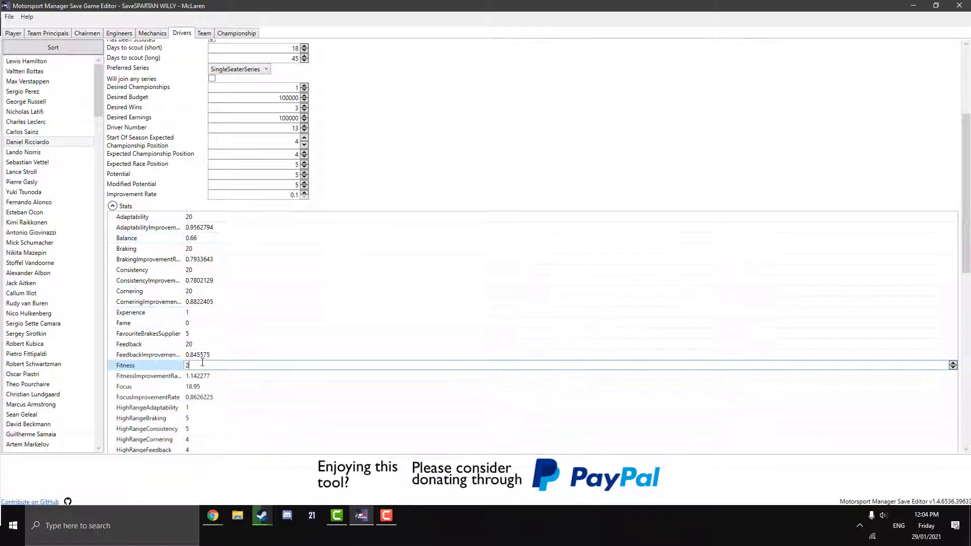
left_click(207, 387)
type("20")
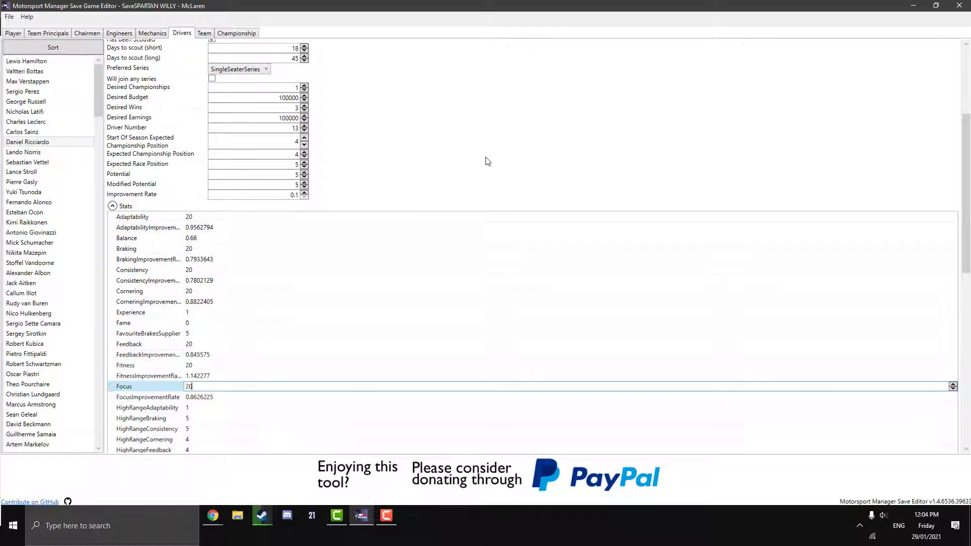
left_click(317, 356)
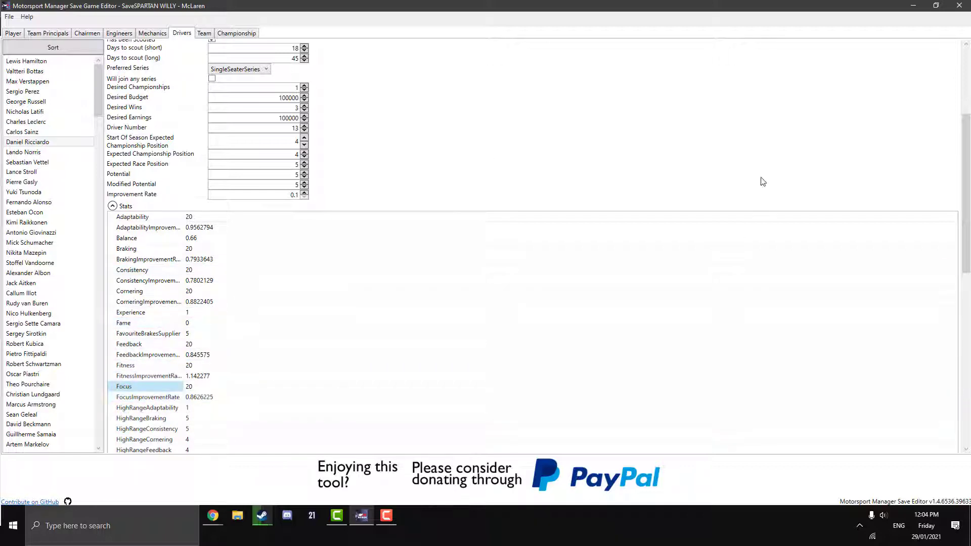
Step: Set Daniel Ricciardo's Marketability to 1 and his Overtaking and Smoothness stats to 20
left_click_drag(965, 260, 963, 371)
left_click(198, 312)
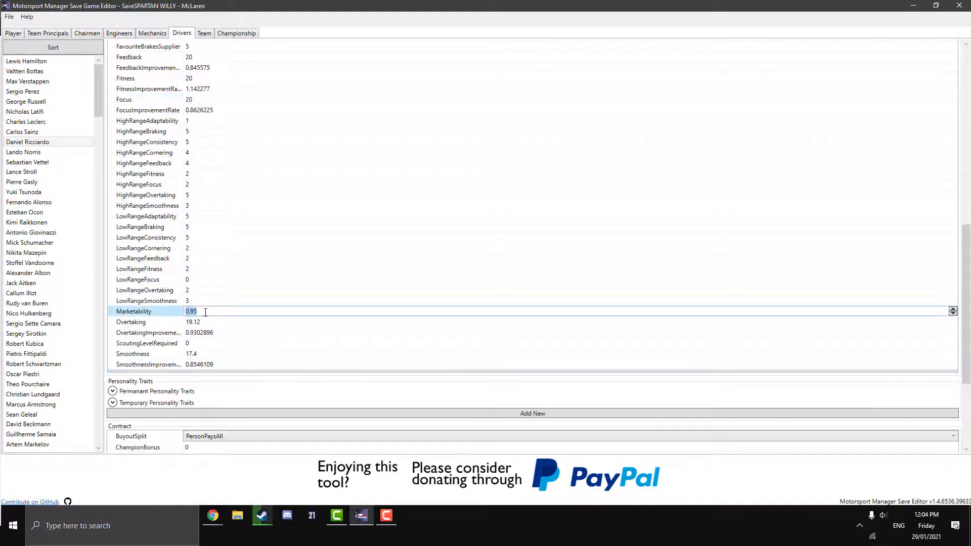
type("1")
left_click(217, 321)
type("20")
left_click(204, 354)
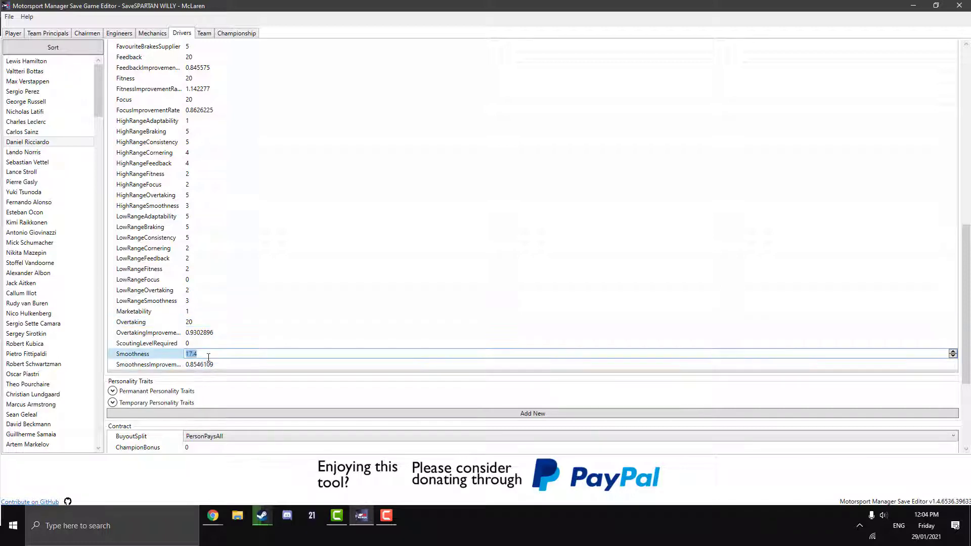
type("20")
Step: View Ricciardo's permanent personality traits and browse the traits available to add, without adding any
scroll(965, 304, "down", 5)
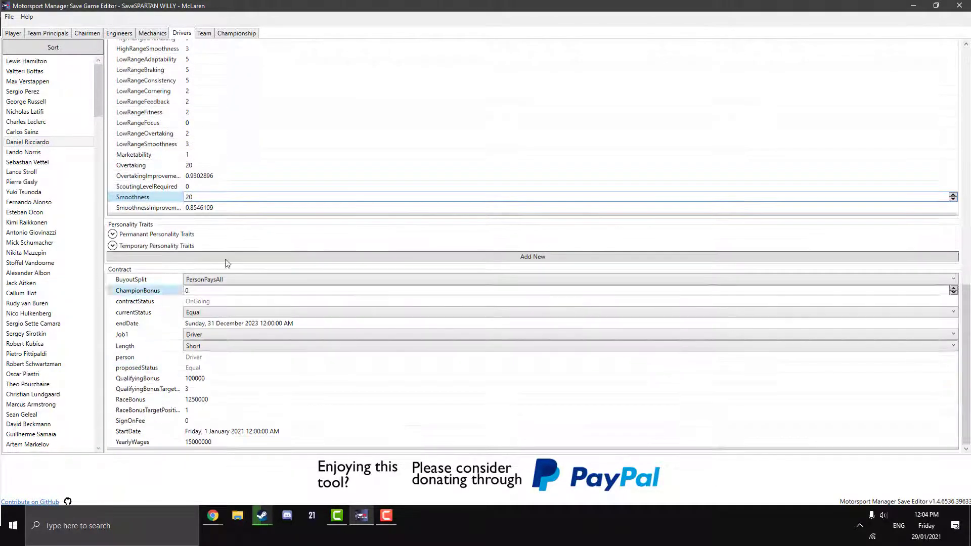
left_click(113, 235)
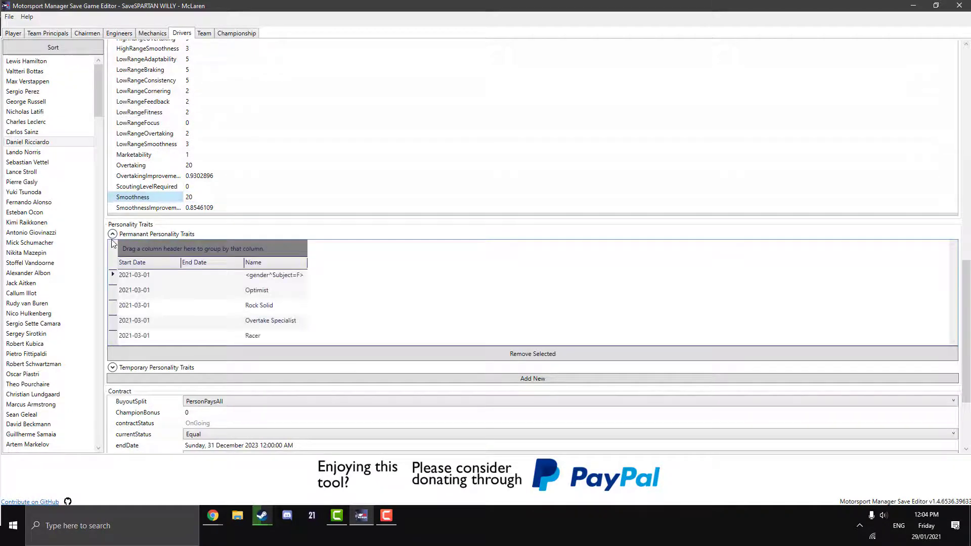
left_click(435, 378)
left_click(76, 99)
scroll(128, 109, "down", 6)
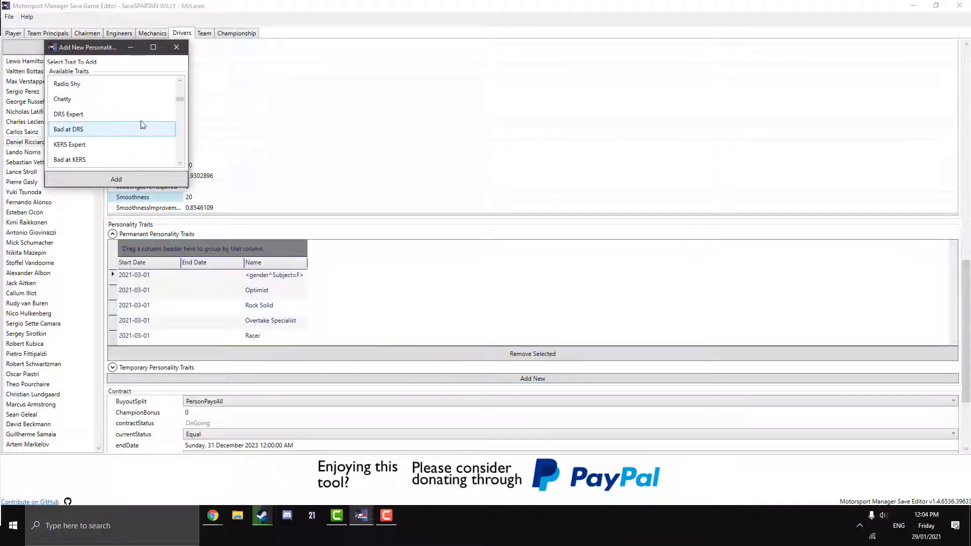
left_click_drag(180, 112, 180, 166)
left_click(176, 48)
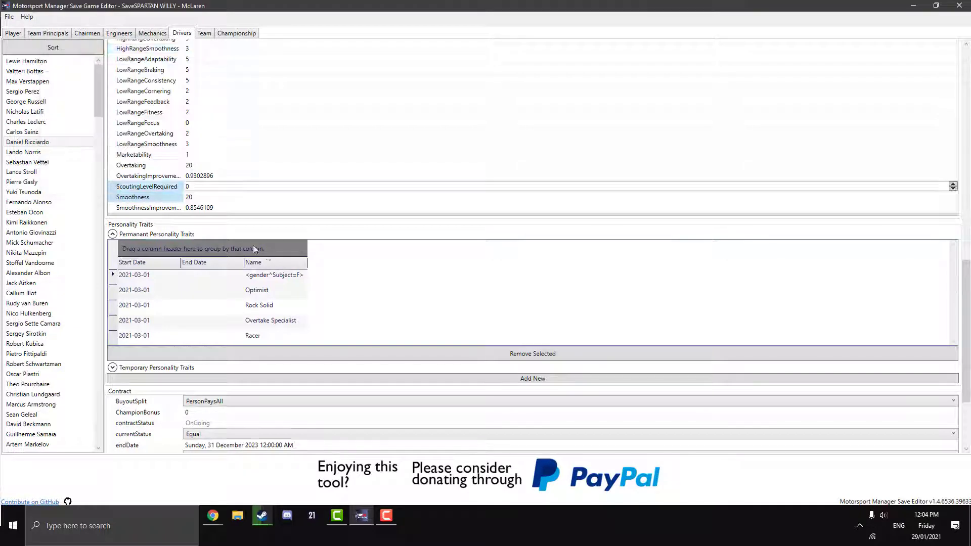
Step: View Ricciardo's temporary personality traits and look through the traits that can be added, without adding any
left_click(123, 237)
left_click(122, 246)
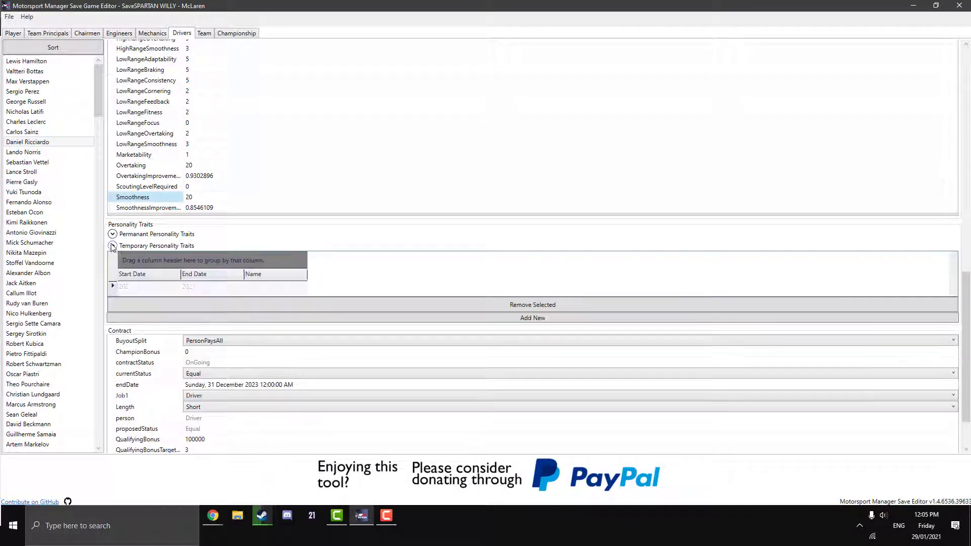
left_click(538, 318)
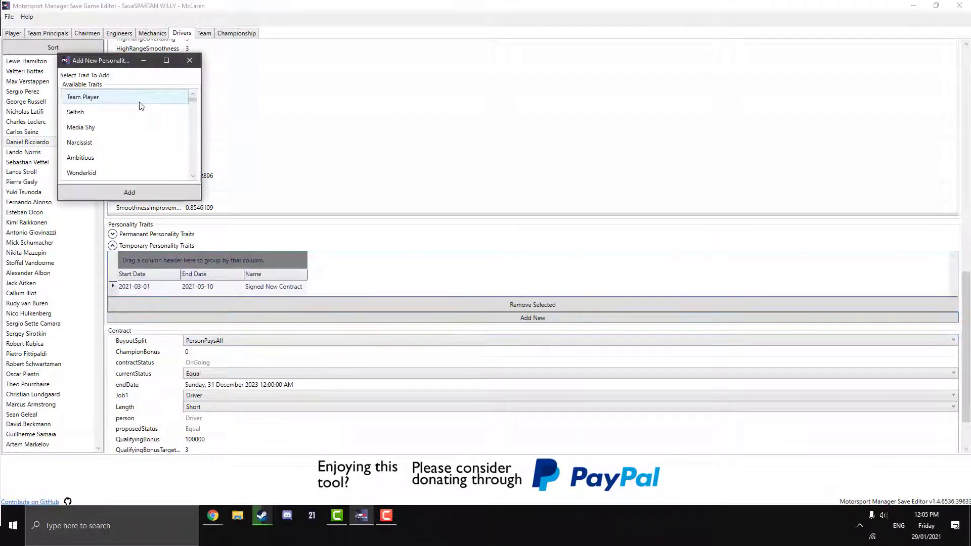
scroll(193, 112, "down", 5)
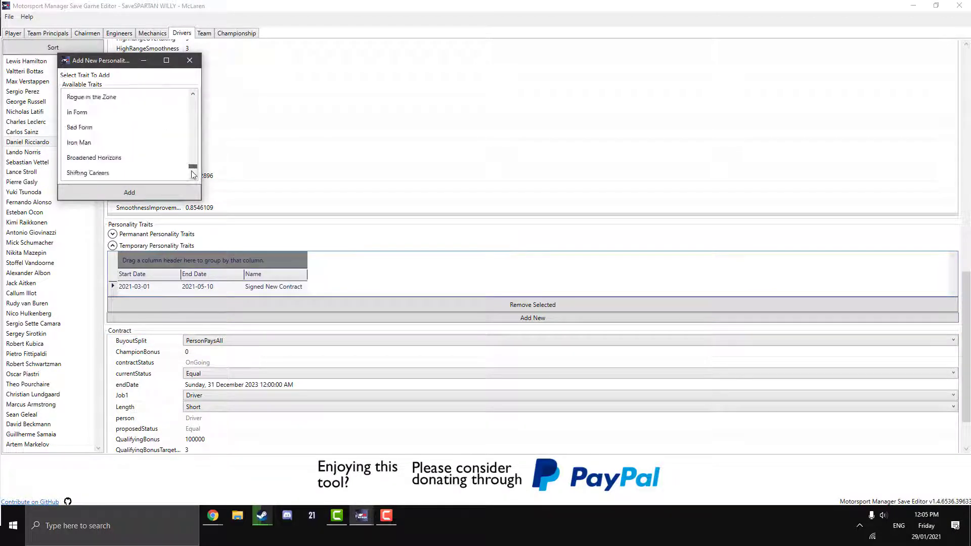
left_click(190, 60)
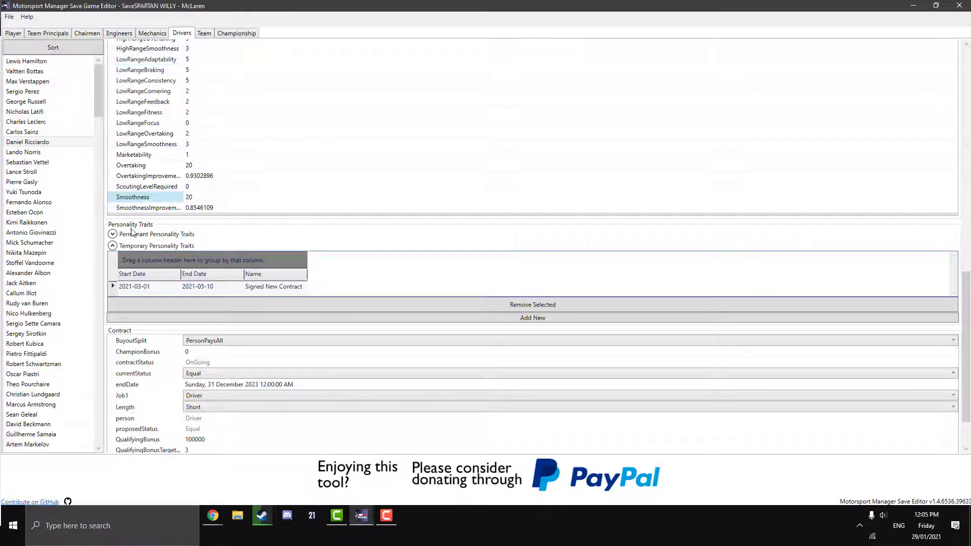
Step: Collapse the temporary traits and set Ricciardo's contract length to Long
left_click(113, 246)
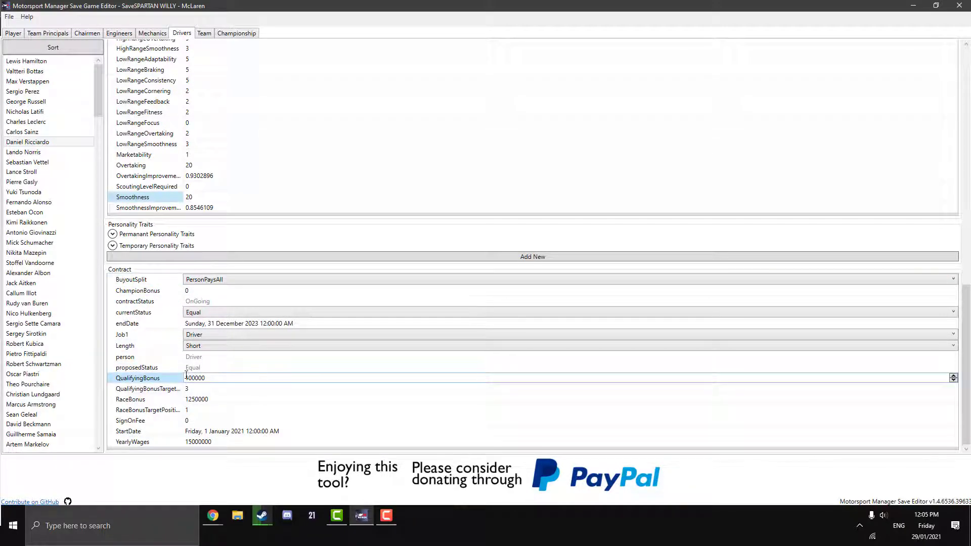
left_click(197, 346)
left_click(201, 374)
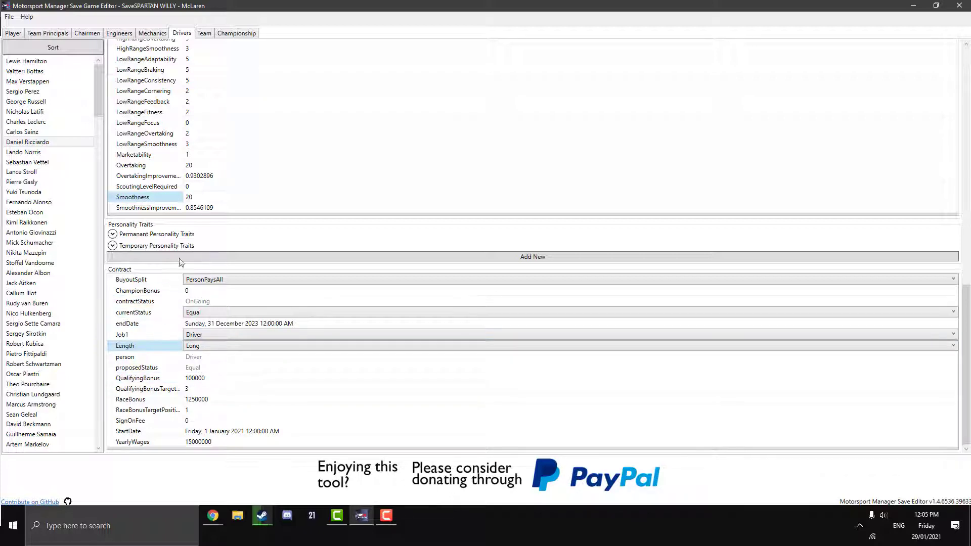
Step: Review Ricciardo's full stats, including the improvement rates and the high and low range values
scroll(184, 256, "up", 2)
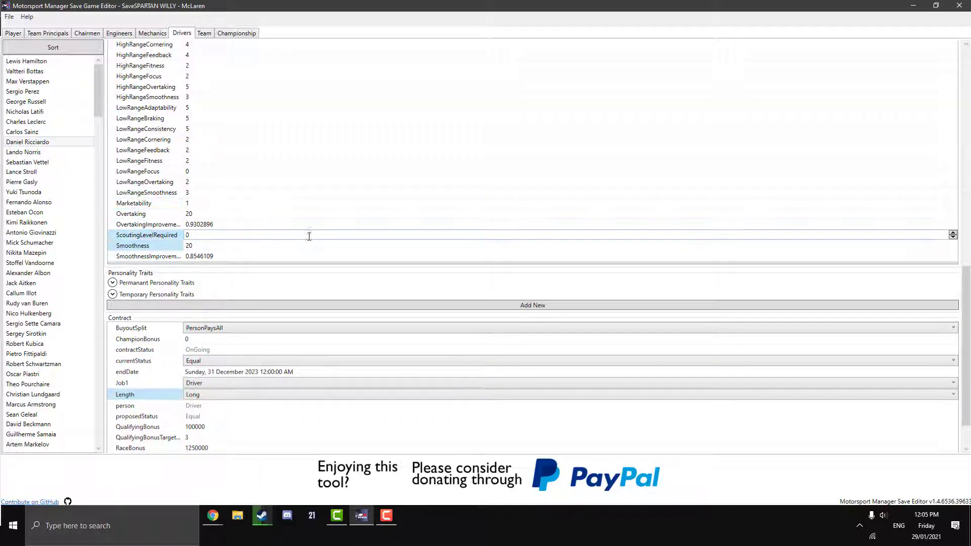
left_click_drag(966, 283, 958, 224)
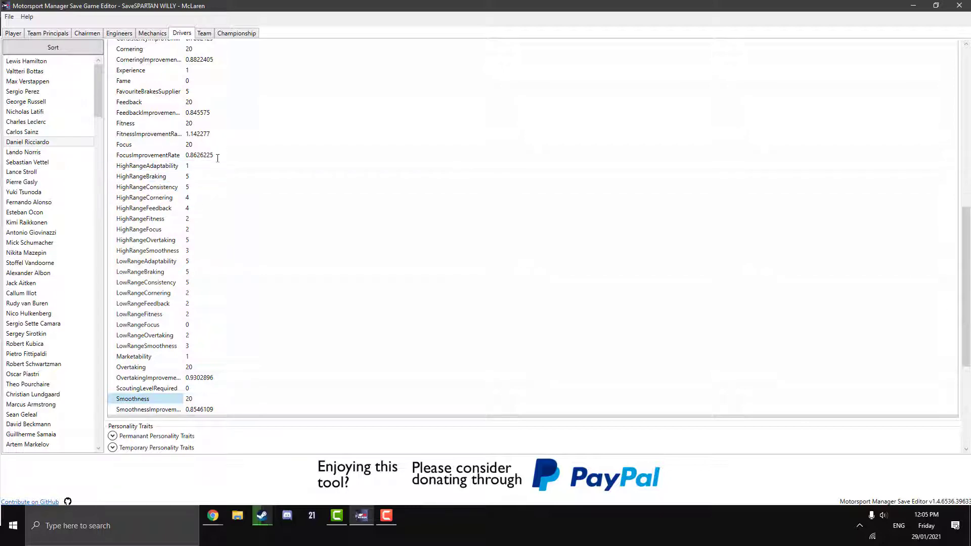
left_click(280, 166)
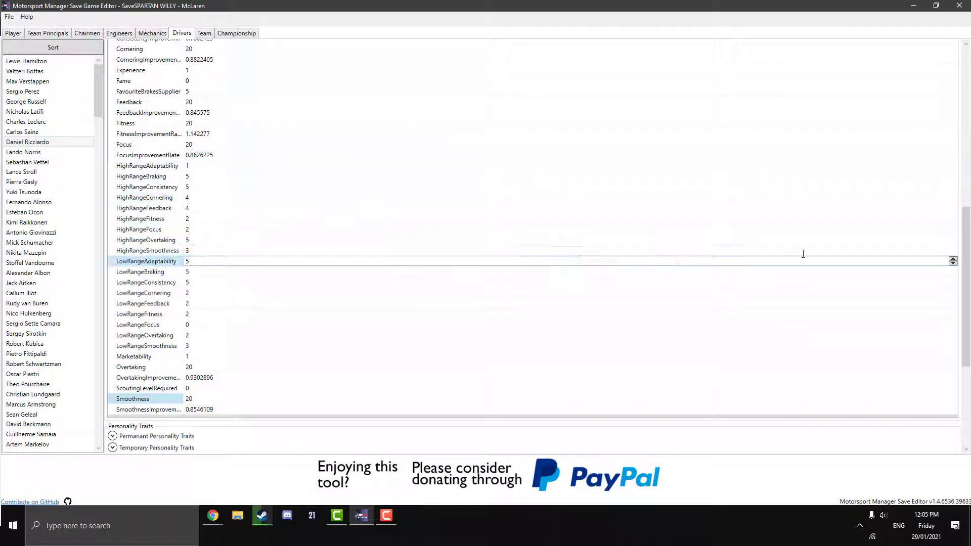
scroll(956, 259, "up", 2)
scroll(957, 259, "up", 5)
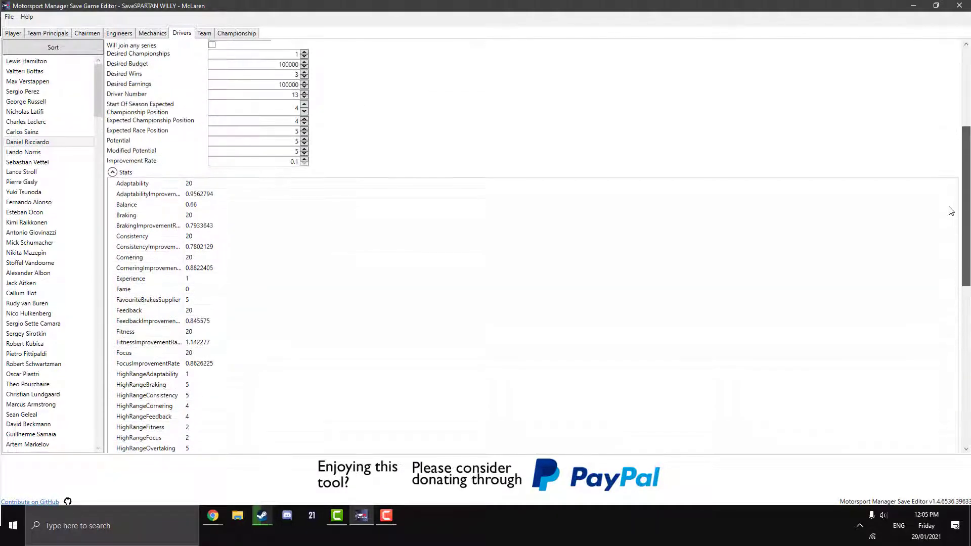
left_click(198, 186)
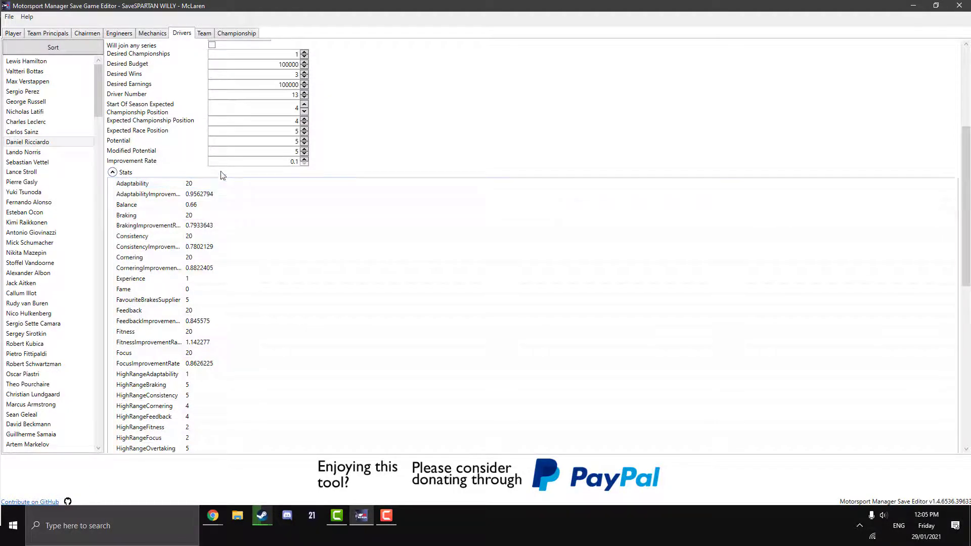
left_click(242, 205)
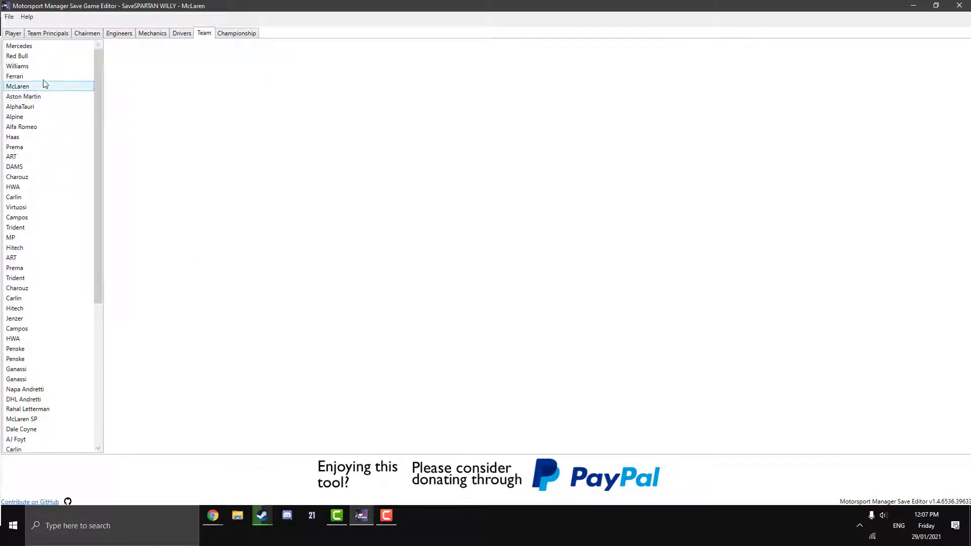
Step: Open the McLaren team's record to view its details, staff and HQ facilities
left_click(29, 87)
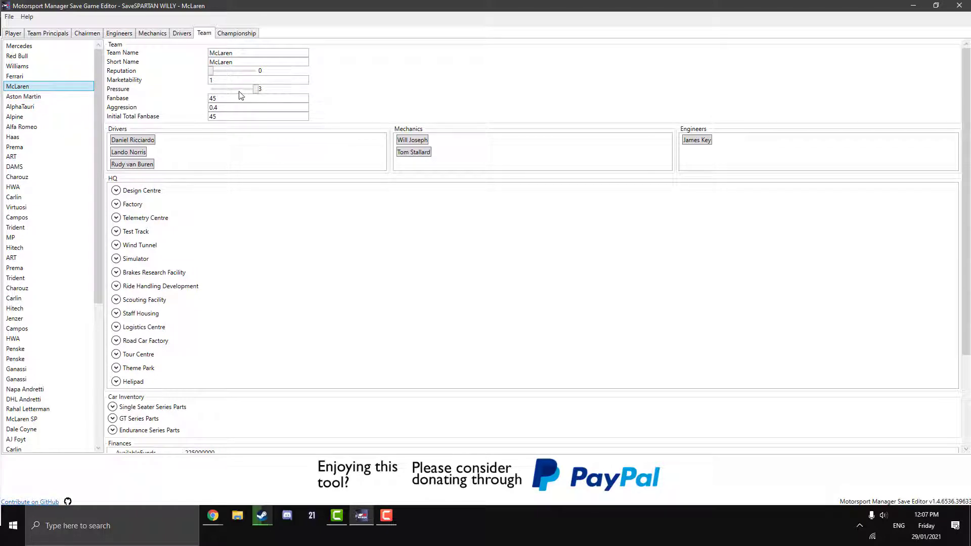
Step: Set McLaren's reputation to 100 and both its fanbase and initial total fanbase to 50
left_click(211, 71)
key("End")
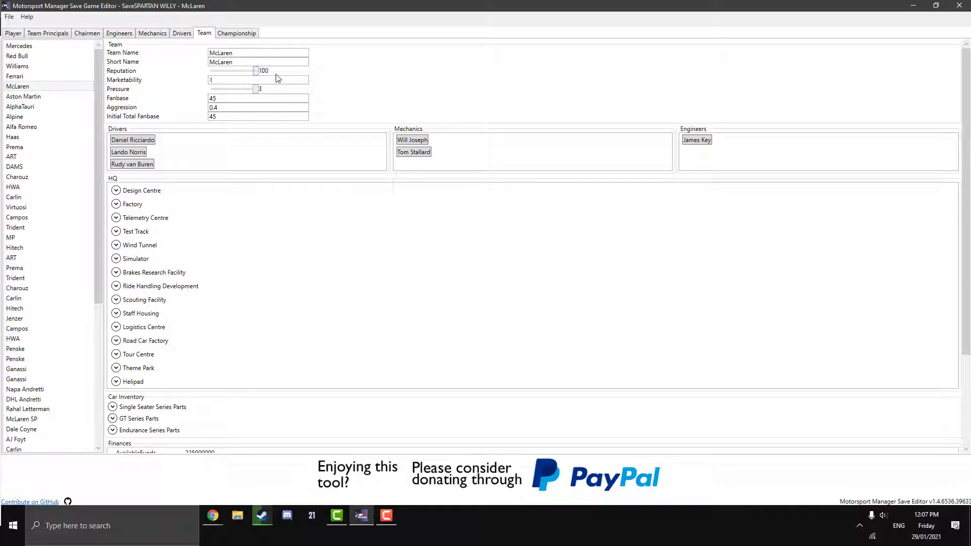
left_click(231, 97)
key("Return")
double_click(233, 117)
type("50")
Step: View Daniel Ricciardo's driver record from McLaren's driver list and return to the team record
left_click(142, 143)
double_click(141, 144)
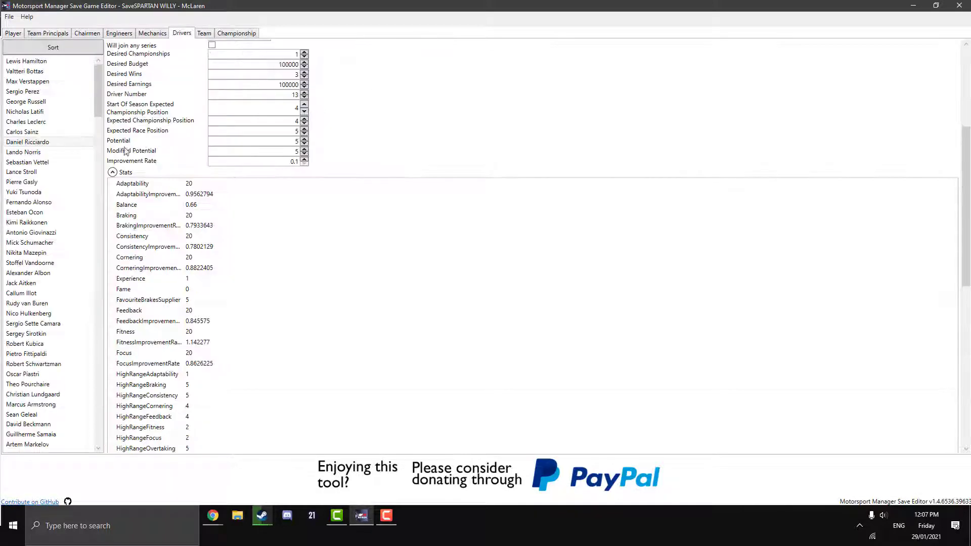
scroll(170, 107, "up", 1)
key("ctrl+Tab")
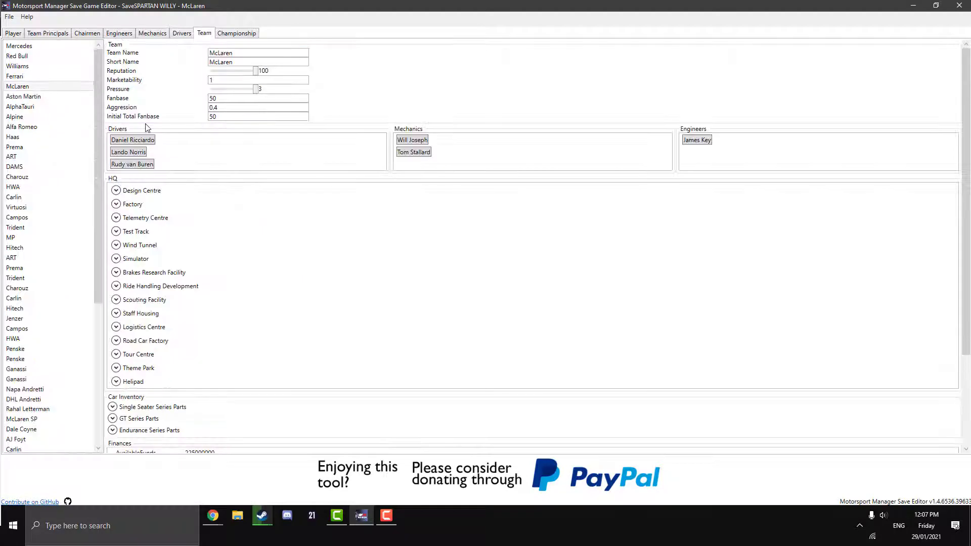
Step: Transfer Nico Hulkenberg from Aston Martin to Haas, replacing Nikita Mazepin
left_click(183, 34)
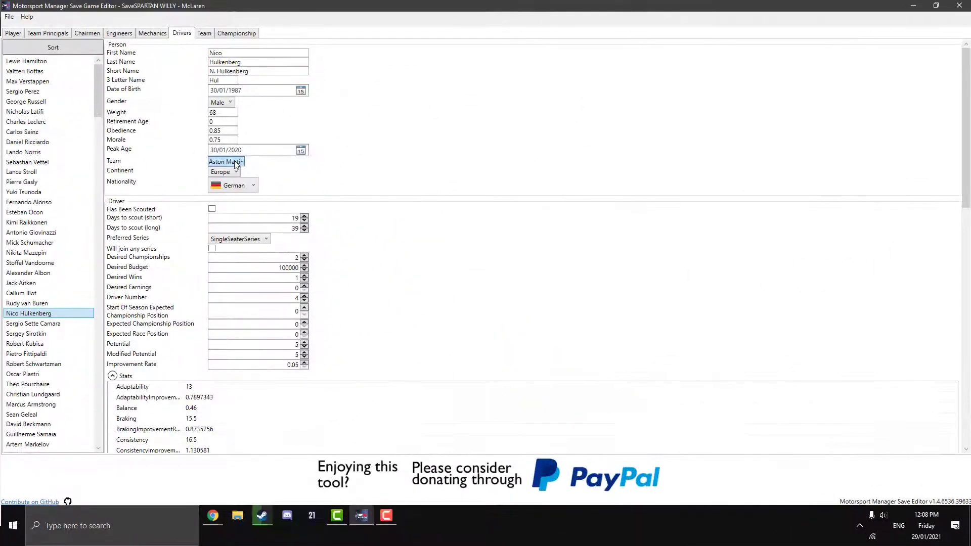
left_click(236, 163)
left_click(94, 182)
left_click(203, 110)
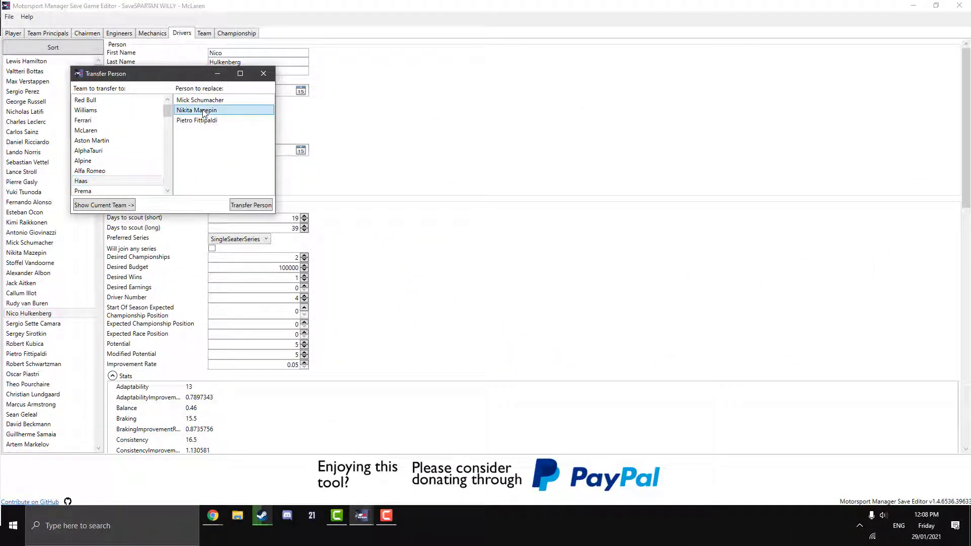
left_click(242, 203)
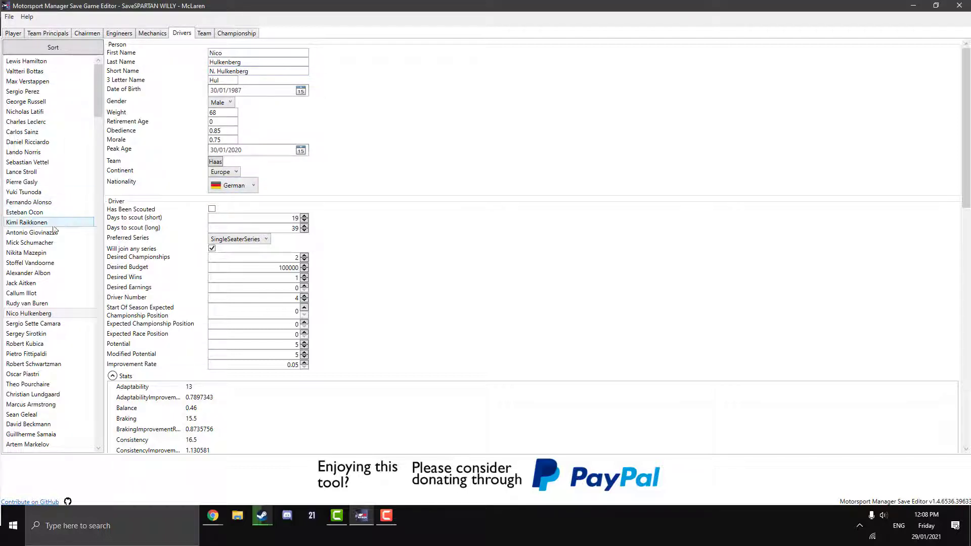
Step: Check Nikita Mazepin's team in his driver record and review Aston Martin's driver line-up
left_click(42, 253)
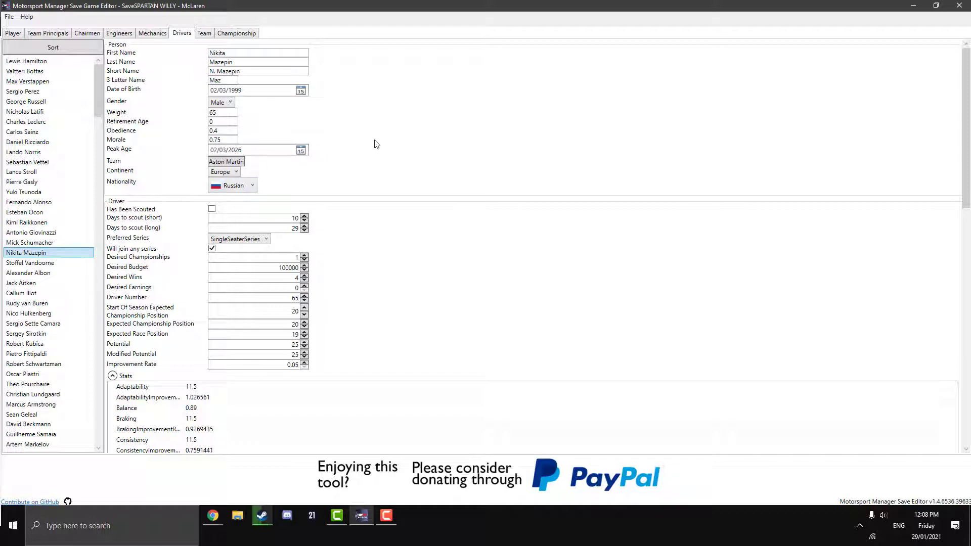
left_click(204, 34)
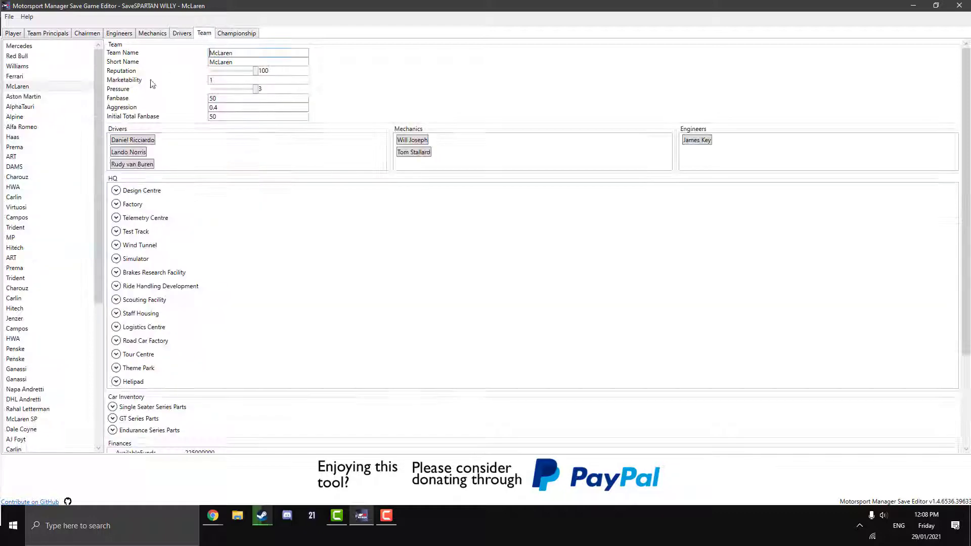
left_click(49, 97)
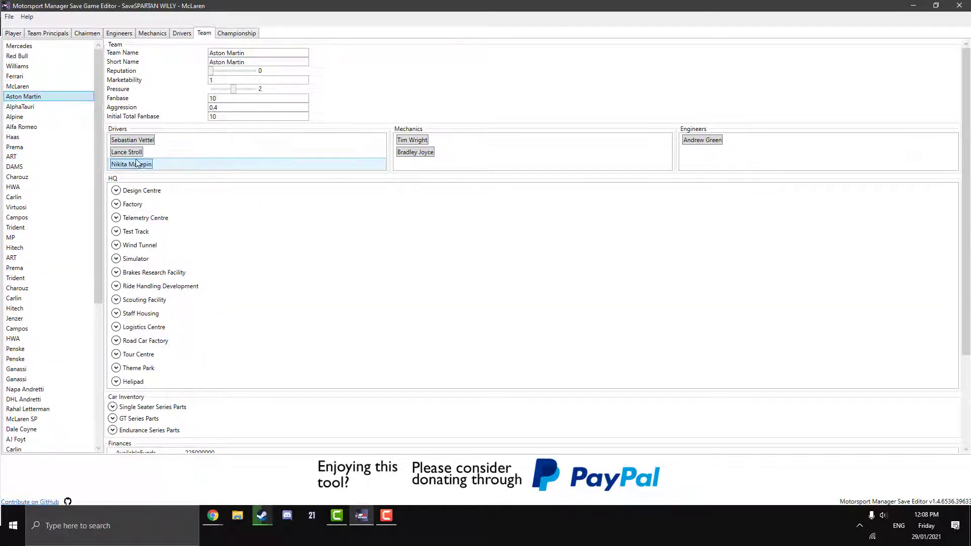
Step: Reopen McLaren's team record and inspect the Design Centre's level, building state and dates
left_click(34, 90)
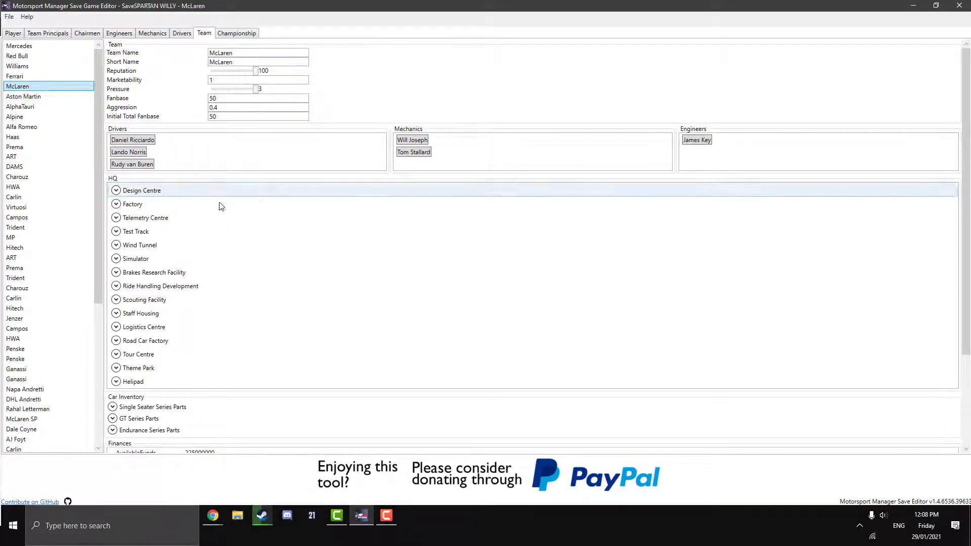
left_click(116, 191)
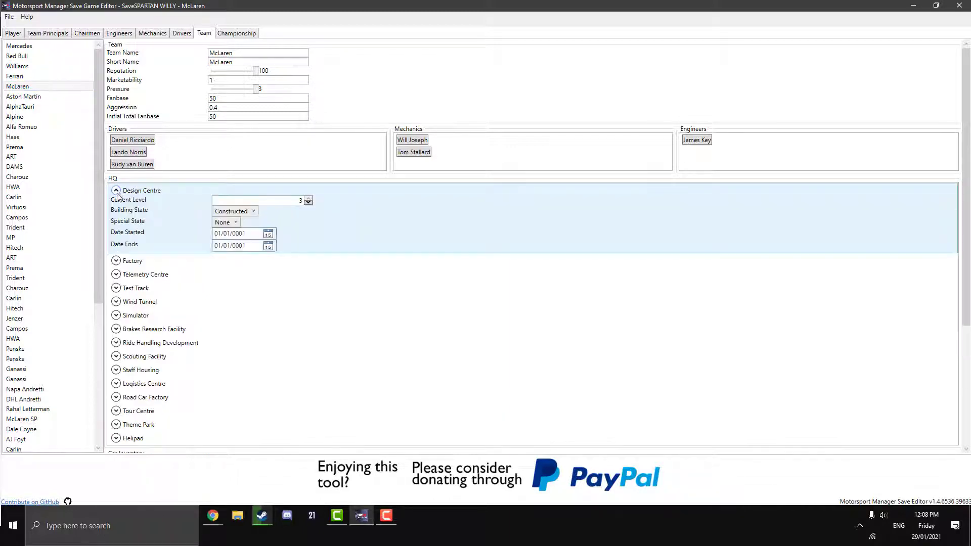
left_click(308, 202)
left_click(308, 199)
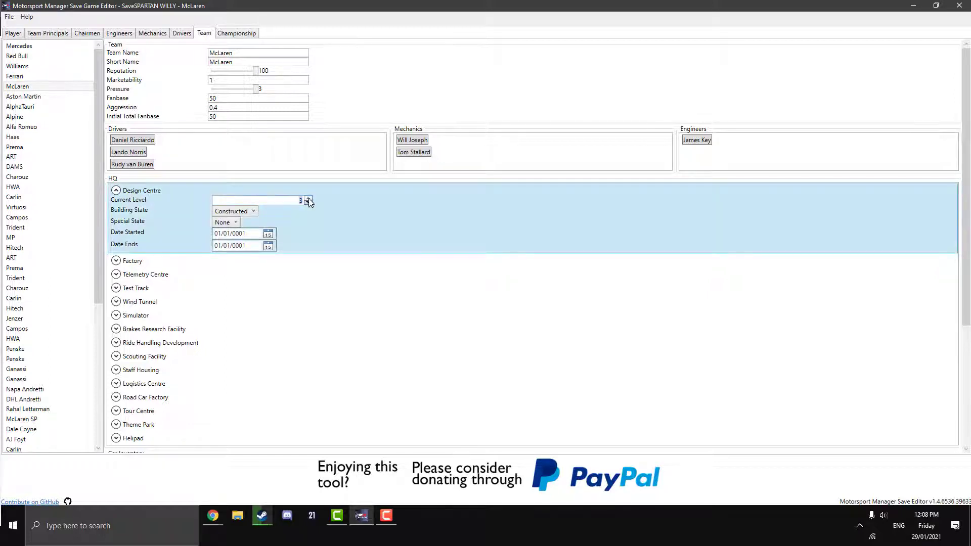
left_click(116, 191)
Step: Inspect the Helipad and Theme Park facility settings in McLaren's HQ and collapse them
left_click(116, 382)
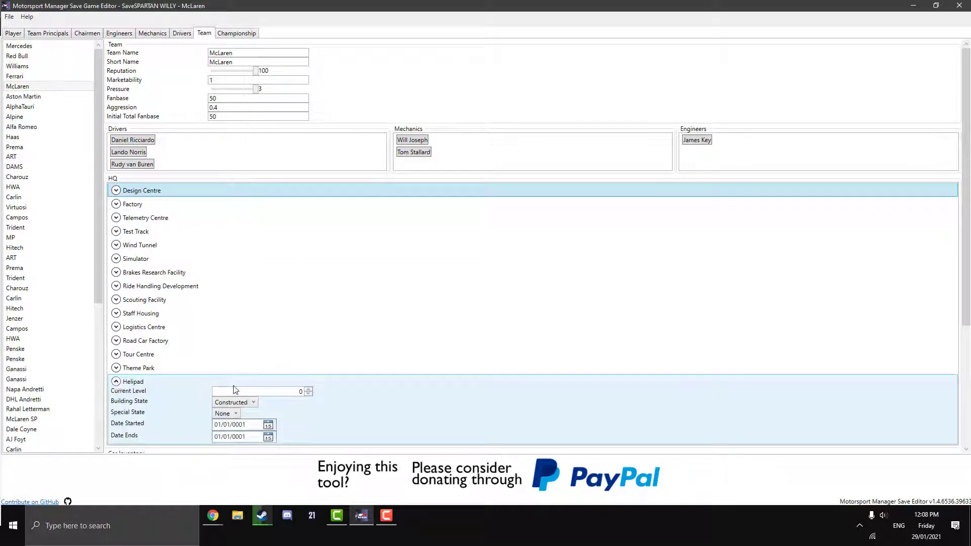
left_click(116, 368)
left_click(116, 368)
left_click(116, 368)
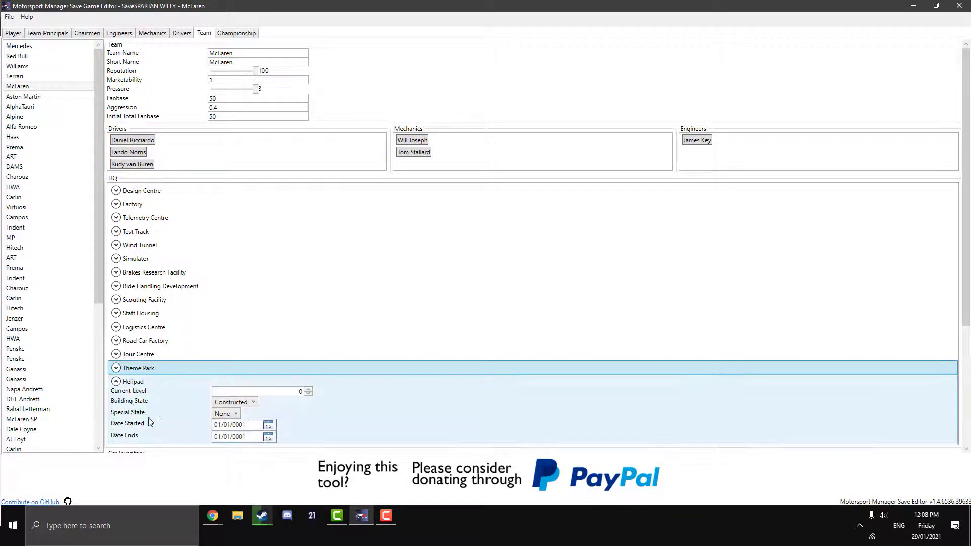
left_click(116, 382)
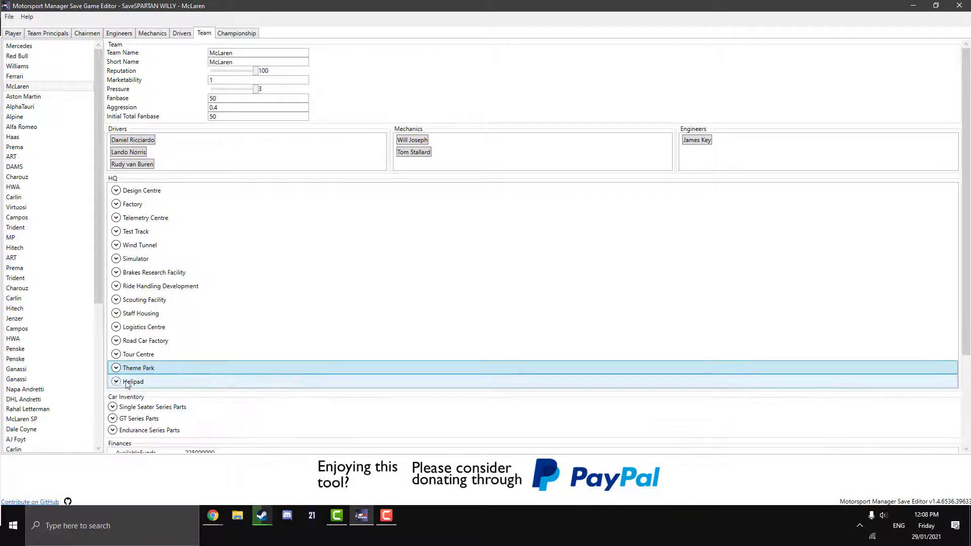
Step: Set the base stat of both brakes in McLaren's single seater series parts to 2500
left_click(113, 407)
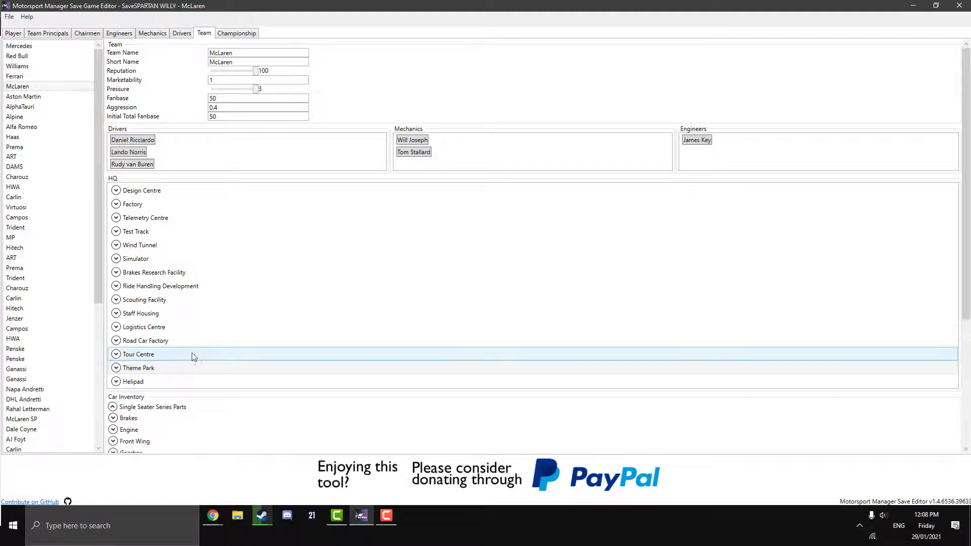
left_click(113, 418)
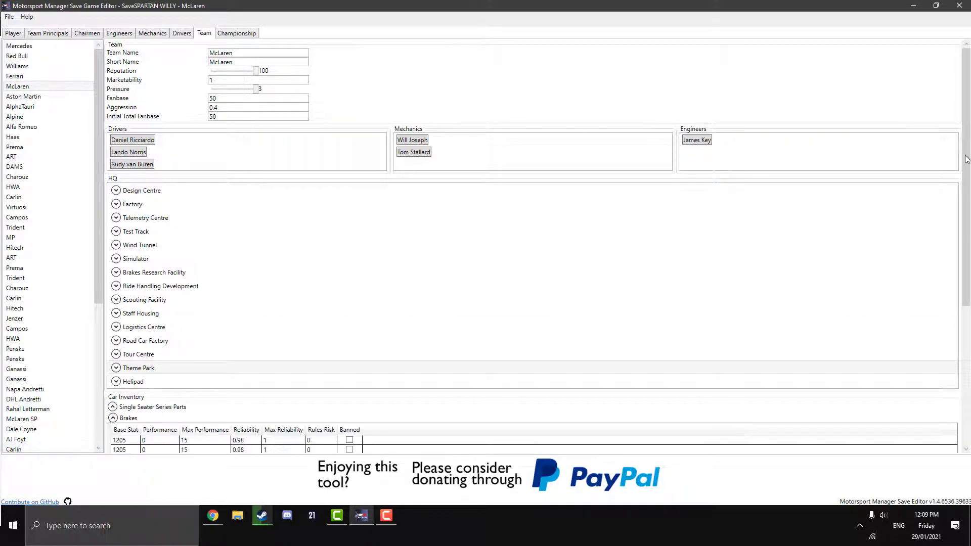
scroll(969, 167, "down", 4)
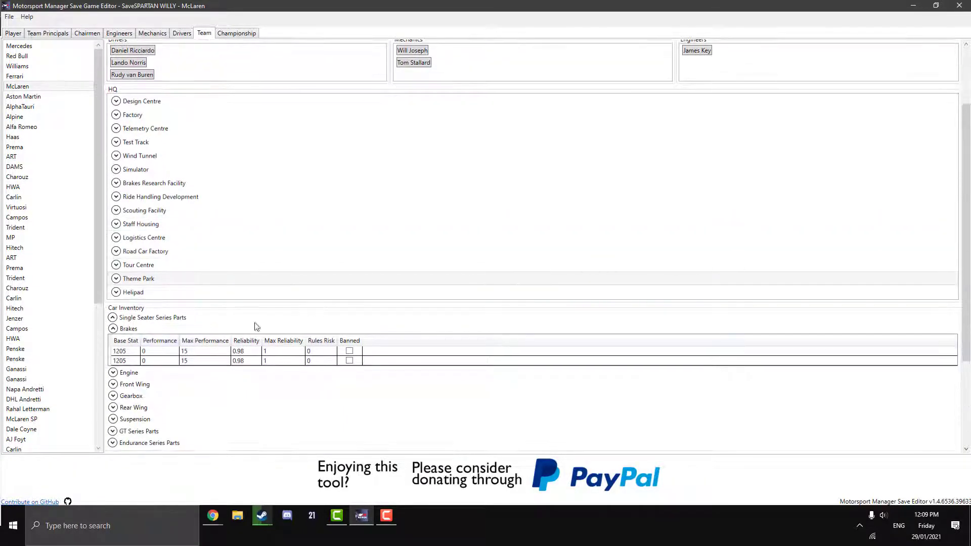
left_click(123, 353)
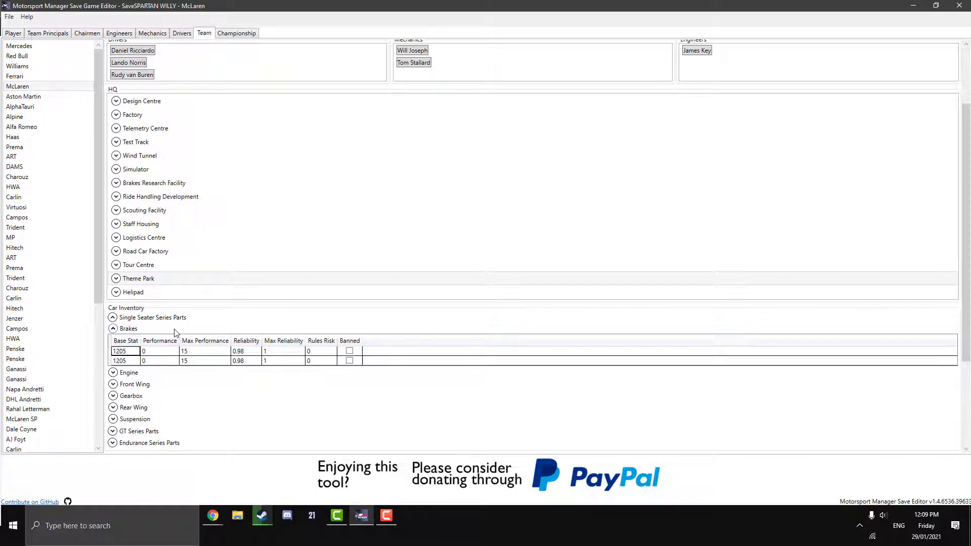
key("BackSpace")
key("BackSpace")
key("BackSpace")
key("BackSpace")
type("18")
type("250")
type("0")
left_click(128, 361)
left_click(125, 362)
type("2500")
Step: Set both brakes' performance to 33 and their max performance to 80 for the first and 8 for the second
double_click(163, 351)
left_click(171, 361)
left_click(171, 361)
type("33")
left_click(205, 351)
type("80")
key("Tab")
left_click(213, 361)
type("8")
Step: Set both brakes' reliability to 1 and correct the second brake's max performance to 80
left_click(247, 351)
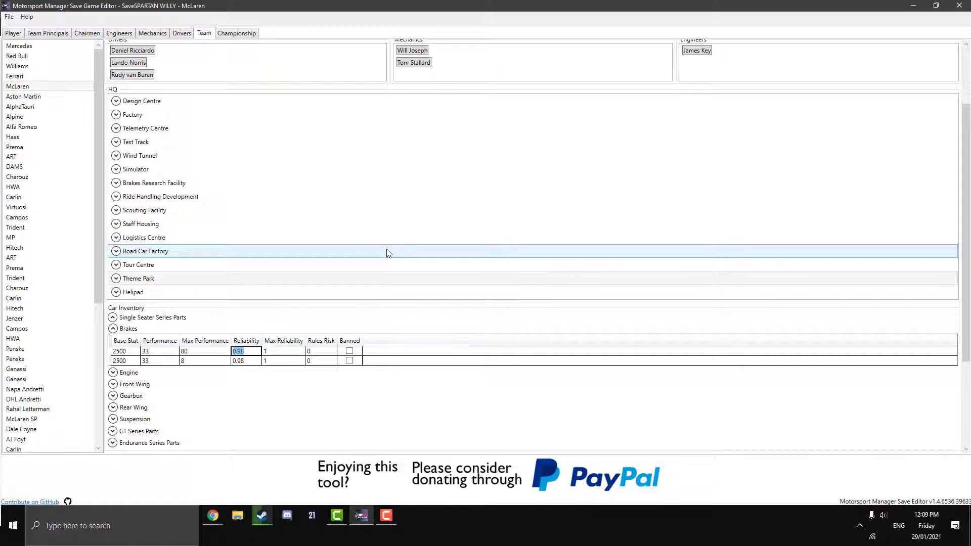
type("1")
left_click(250, 363)
type("1")
left_click(197, 361)
left_click(197, 360)
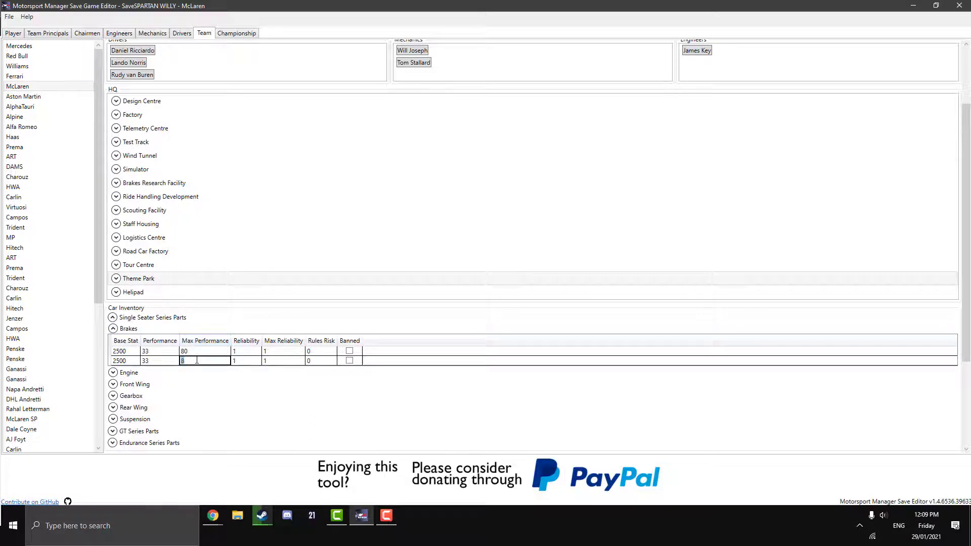
Step: Try a rules risk of 3 on the first brake, restore it to 0 and collapse the brakes list
left_click(315, 351)
type("3")
key("Return")
left_click(122, 329)
left_click(315, 351)
left_click(309, 351)
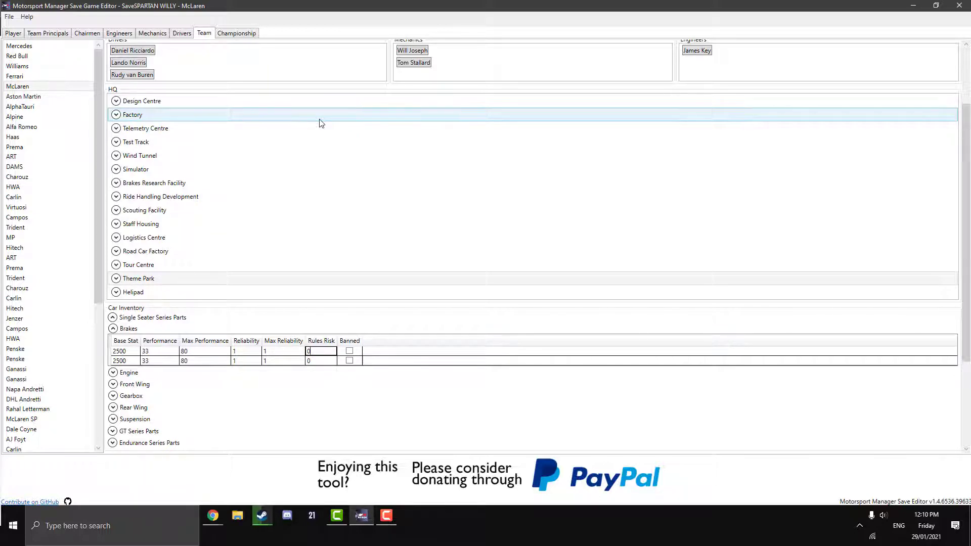
left_click(113, 329)
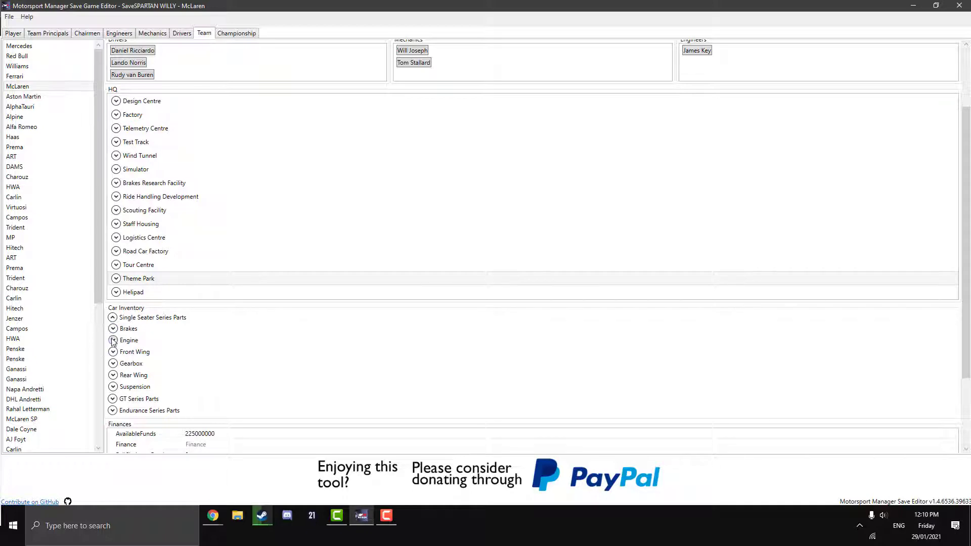
Step: Set both single seater engines' base stat to 2500 and reliability to 1, and collapse the engine list
left_click(113, 341)
double_click(131, 364)
type("2500")
double_click(125, 375)
type("2")
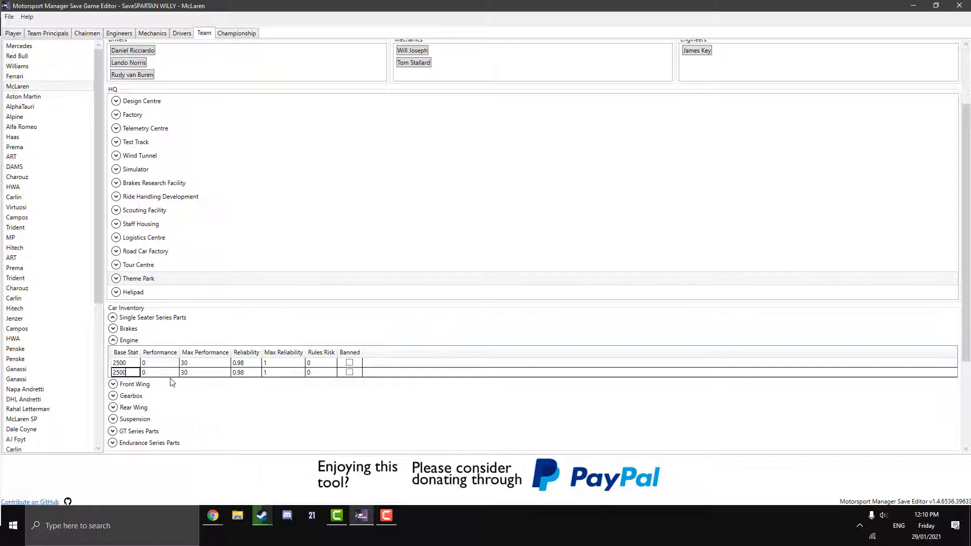
double_click(247, 363)
type("1")
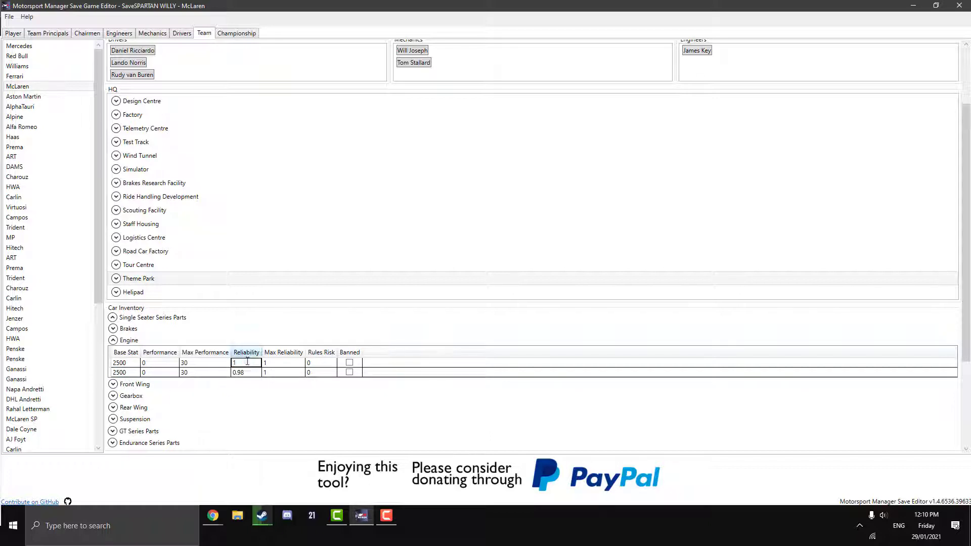
double_click(248, 372)
type("1")
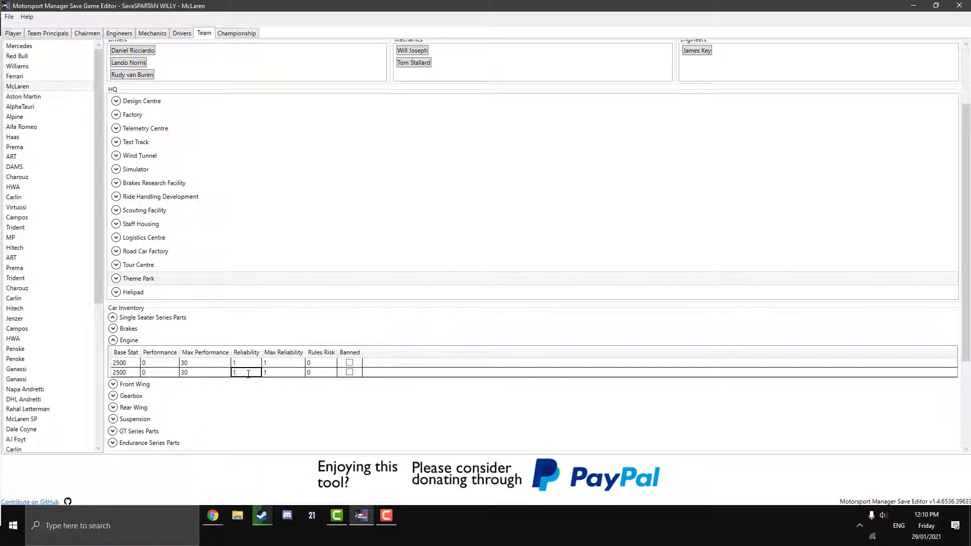
left_click(127, 341)
Step: Set McLaren's AvailableFunds in the finances to 888000000
scroll(187, 377, "down", 2)
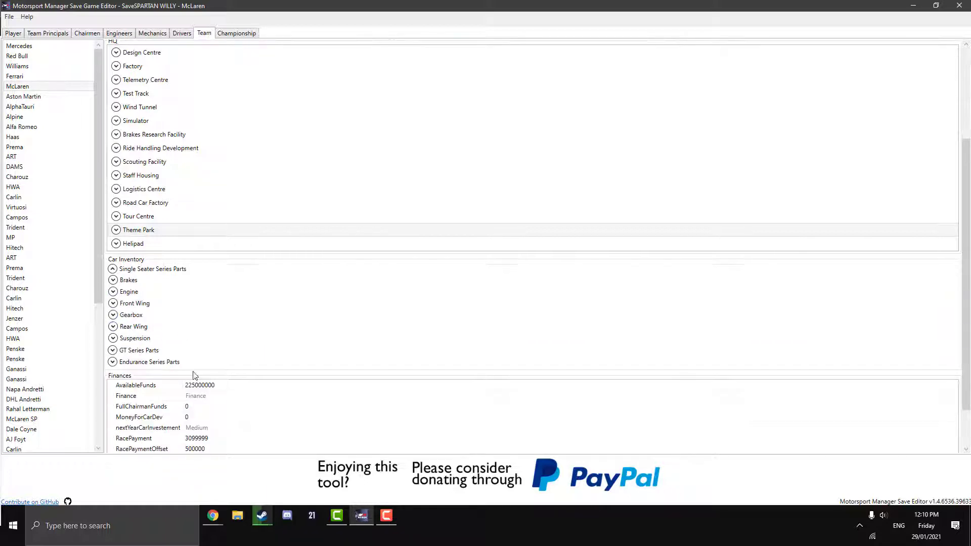
scroll(197, 373, "down", 1)
left_click(204, 361)
double_click(204, 362)
key("End")
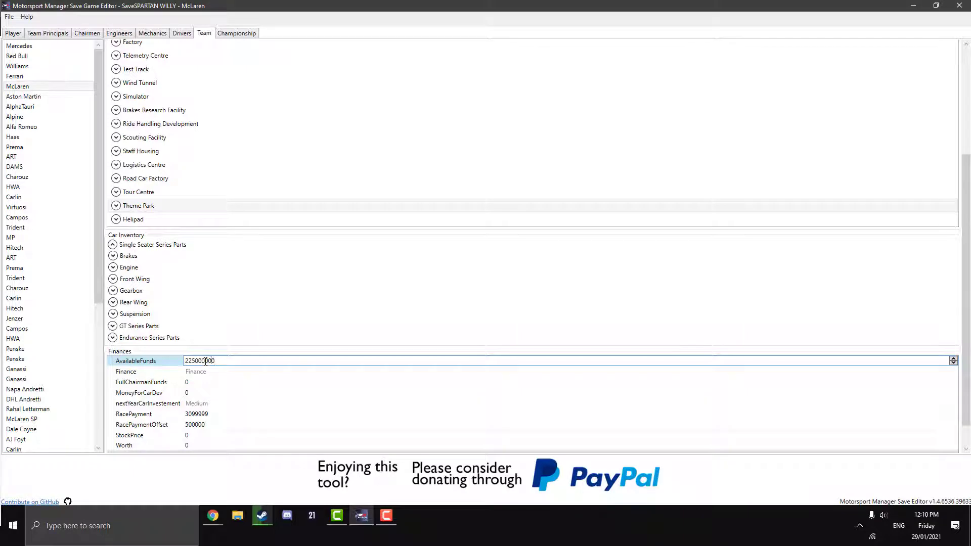
key("Down")
key("Up")
type("888")
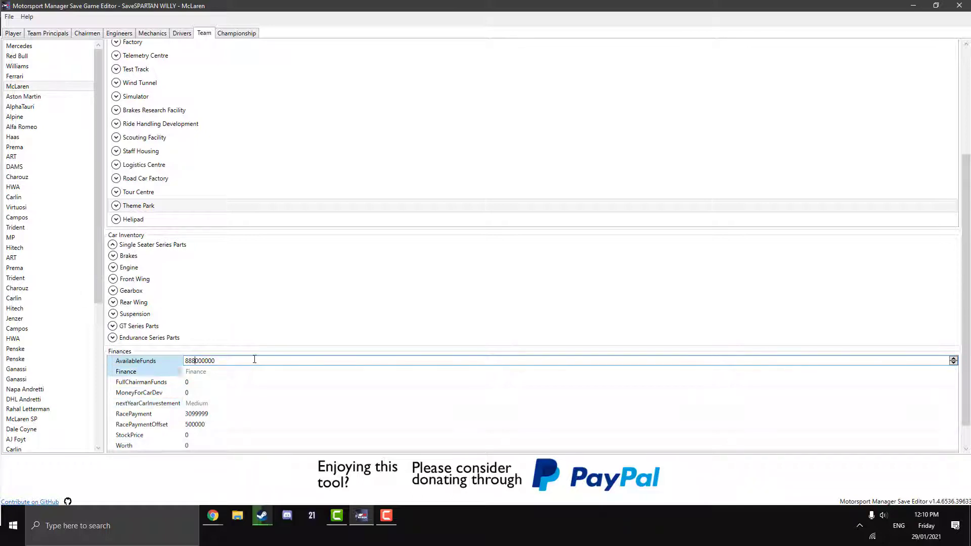
Step: Set McLaren's CurrentBudget and InitialBudget in the finances to 888000000
scroll(964, 239, "down", 1)
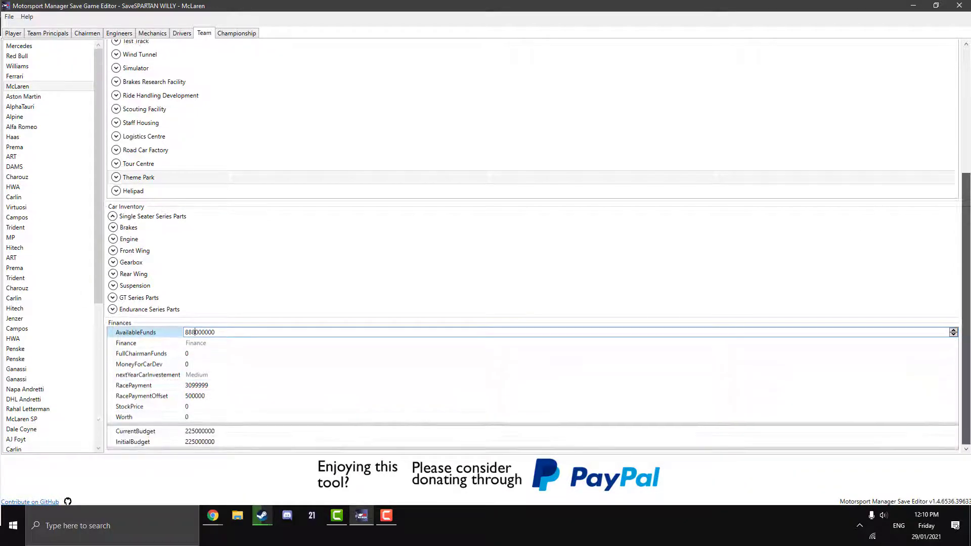
left_click(214, 385)
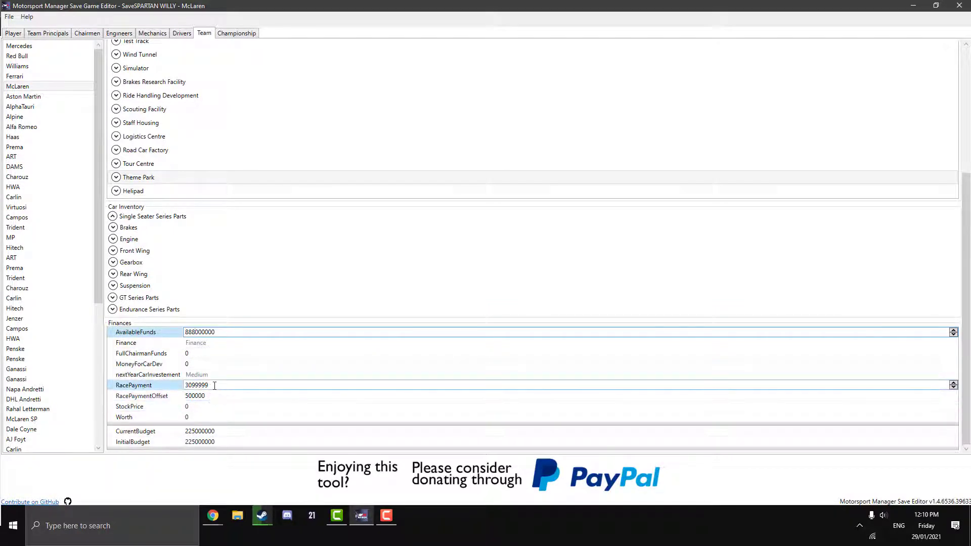
left_click(216, 431)
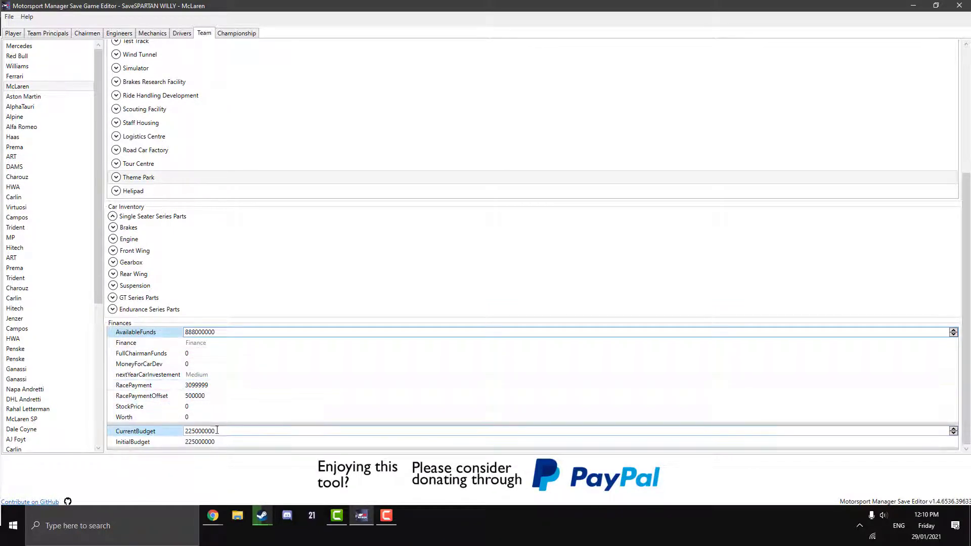
double_click(217, 431)
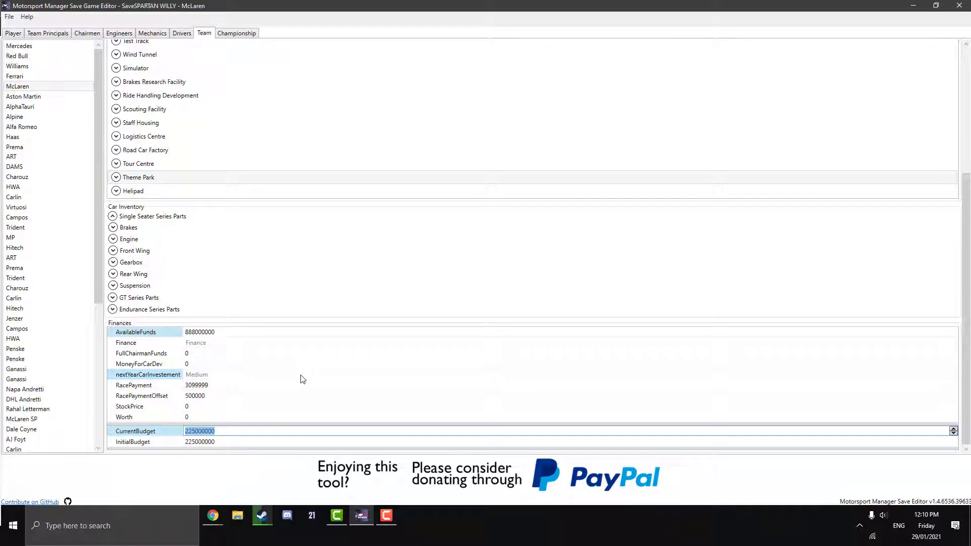
type("88800000")
left_click(218, 332)
key("ctrl+c")
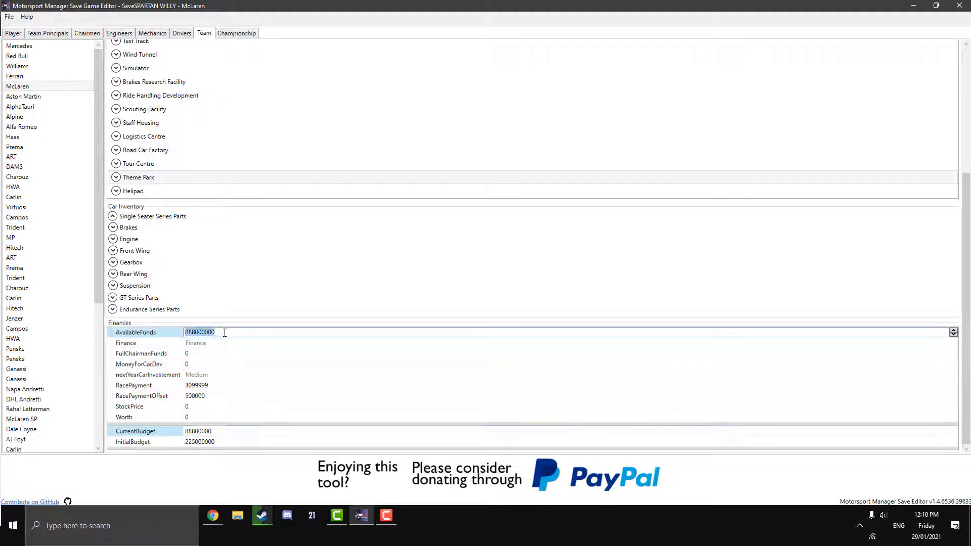
left_click(214, 430)
left_click(215, 440)
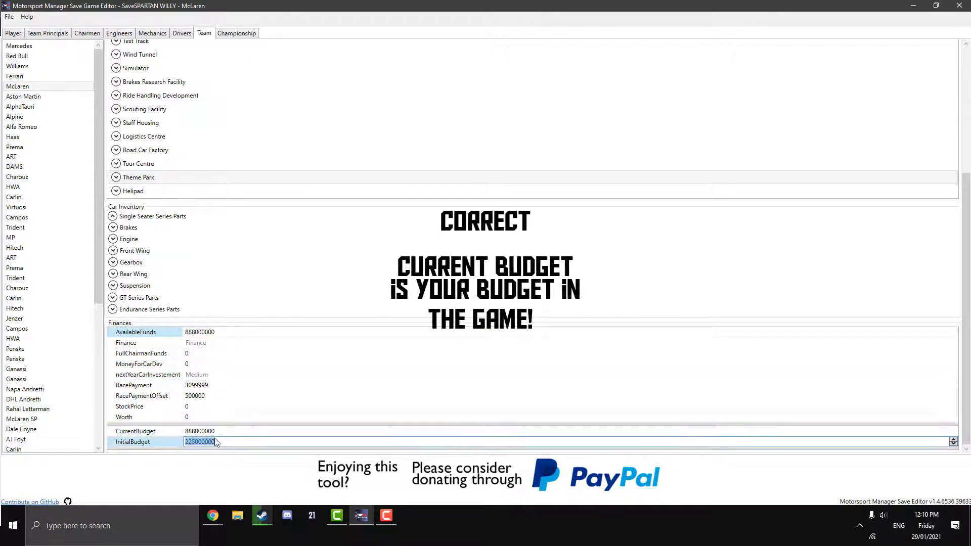
key("ctrl+v")
Step: Check the brakes under McLaren's GT Series Parts and collapse the GT parts list
left_click_drag(965, 327, 965, 296)
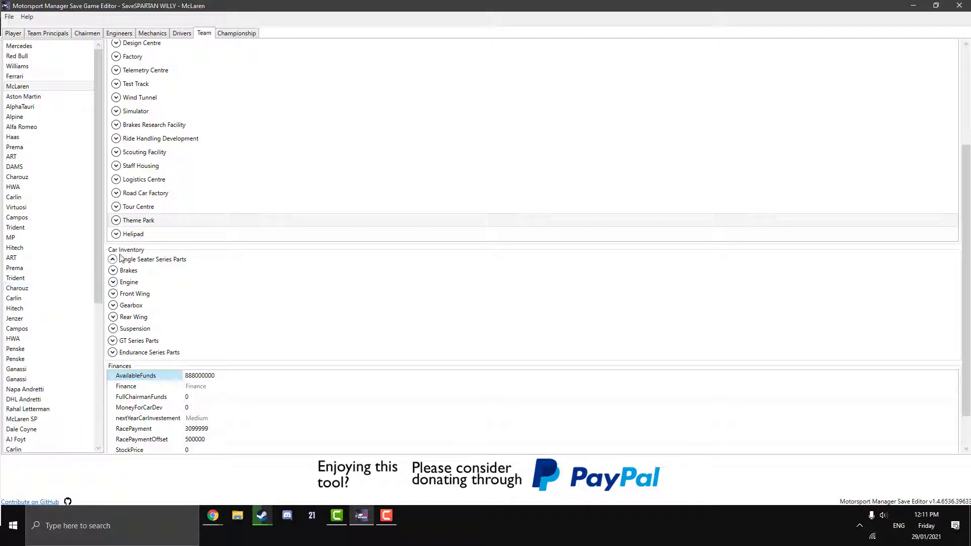
left_click(113, 342)
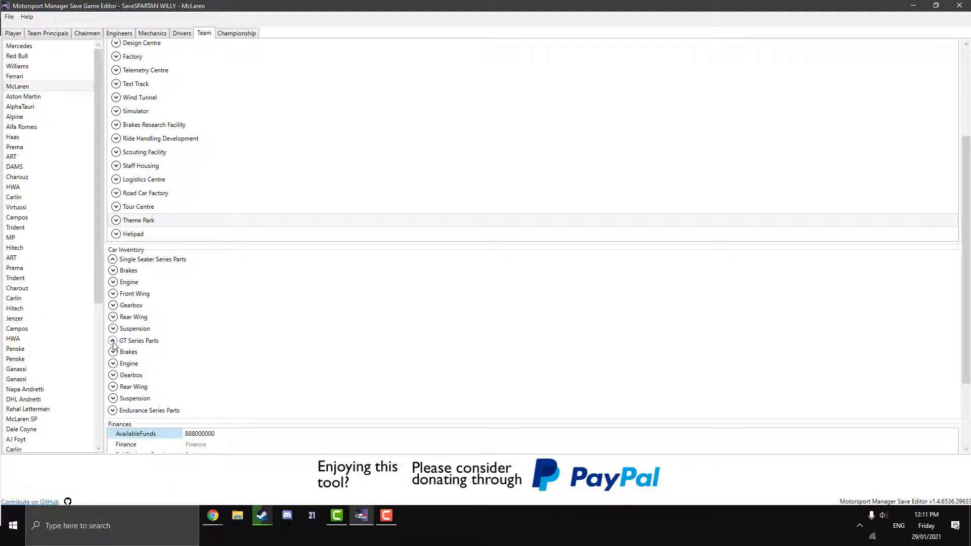
left_click(113, 352)
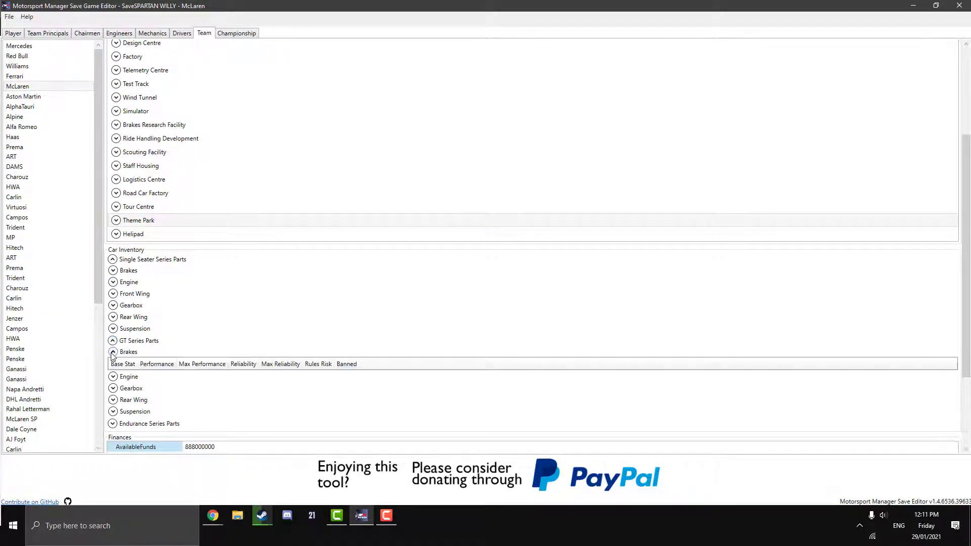
left_click(113, 352)
left_click(112, 341)
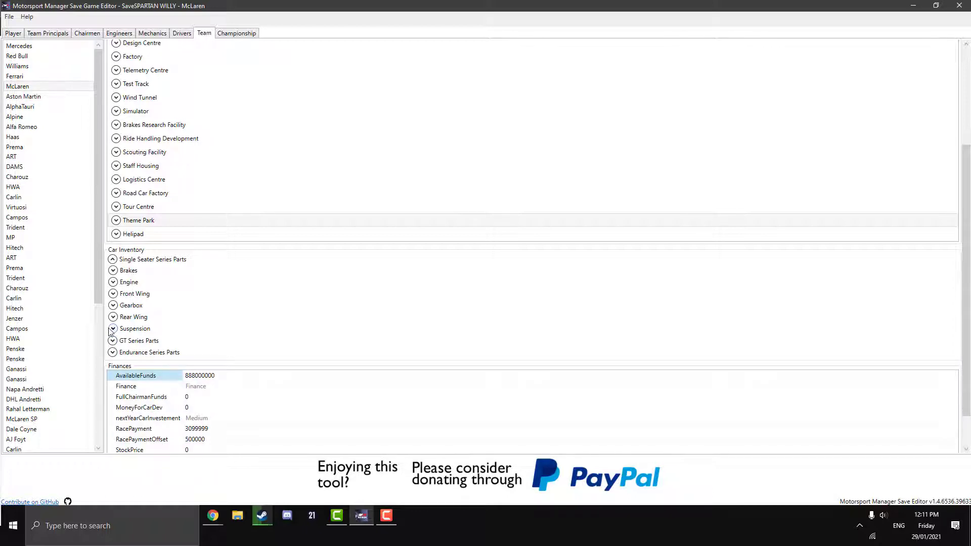
scroll(526, 321, "down", 2)
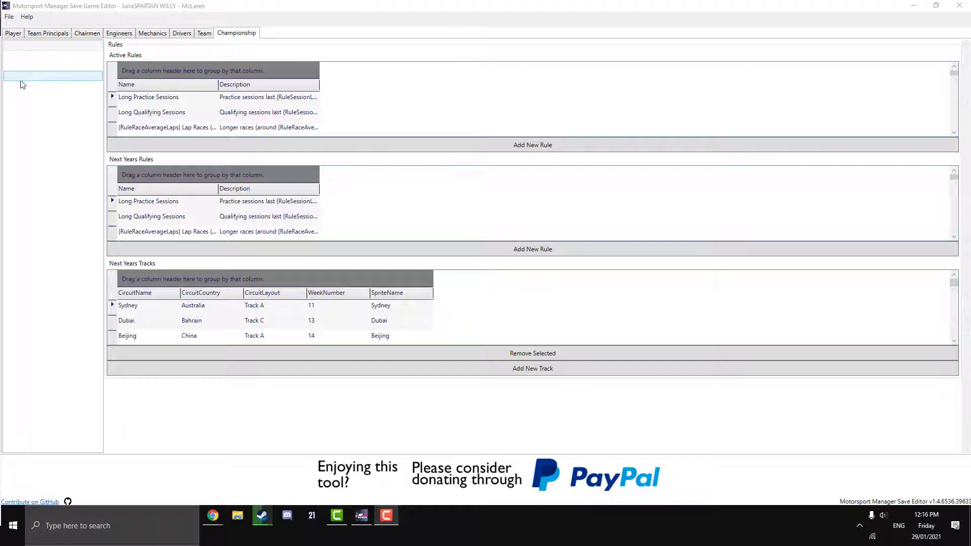
Step: Compare the rules of several championships and review next year's tracks for the first championship
left_click(29, 104)
left_click(33, 46)
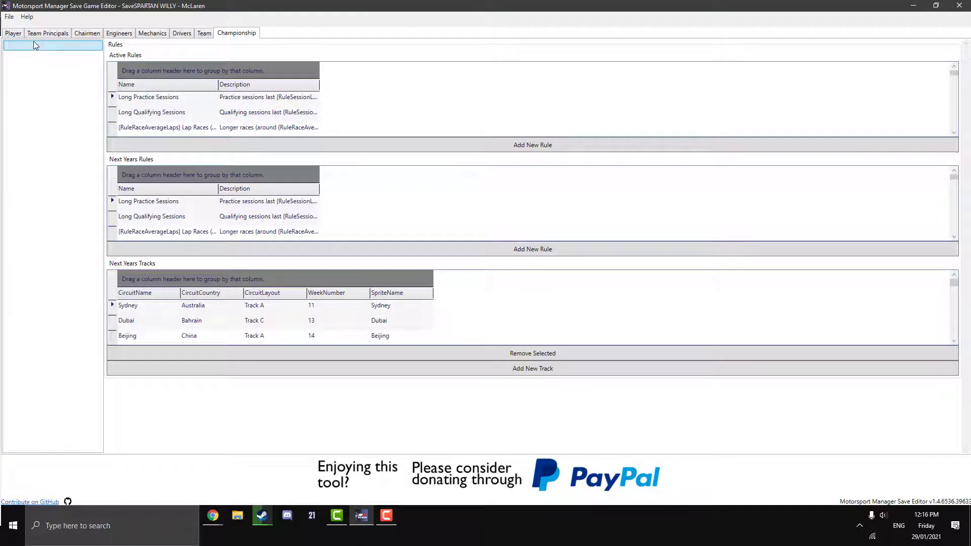
left_click(37, 96)
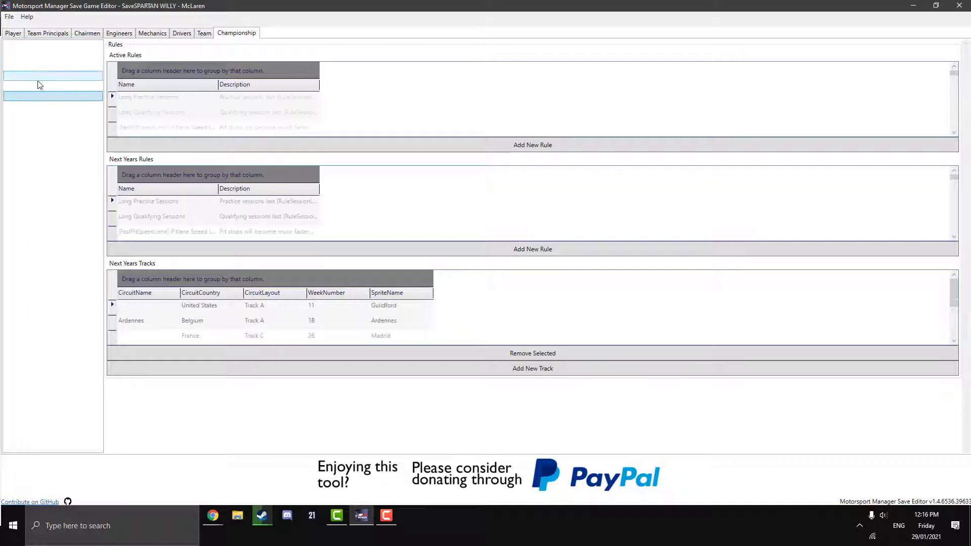
left_click(31, 47)
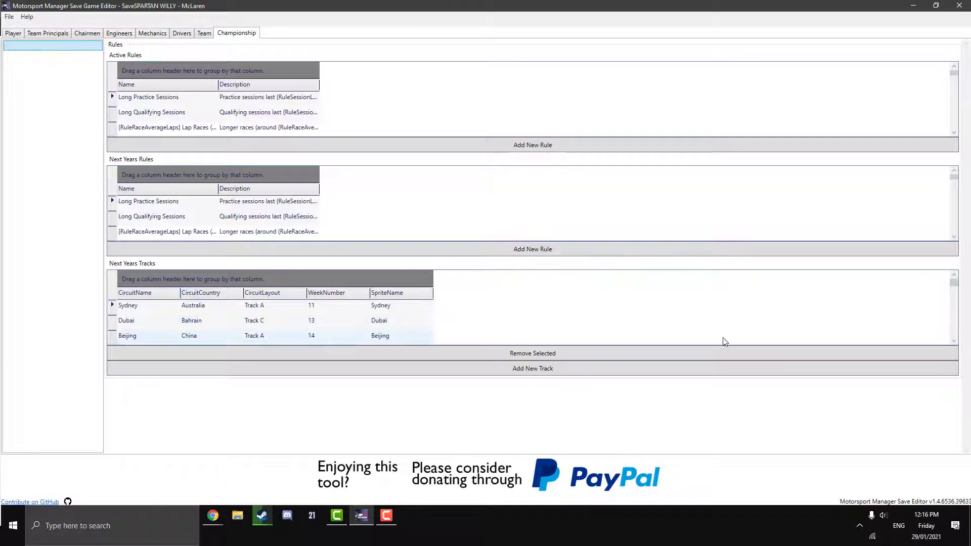
scroll(956, 303, "down", 1)
scroll(961, 323, "down", 2)
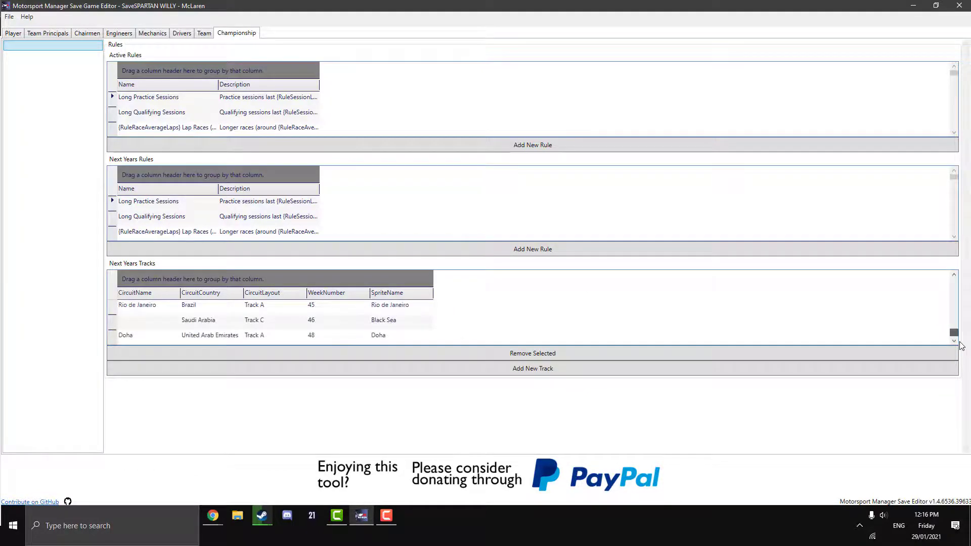
scroll(556, 314, "up", 3)
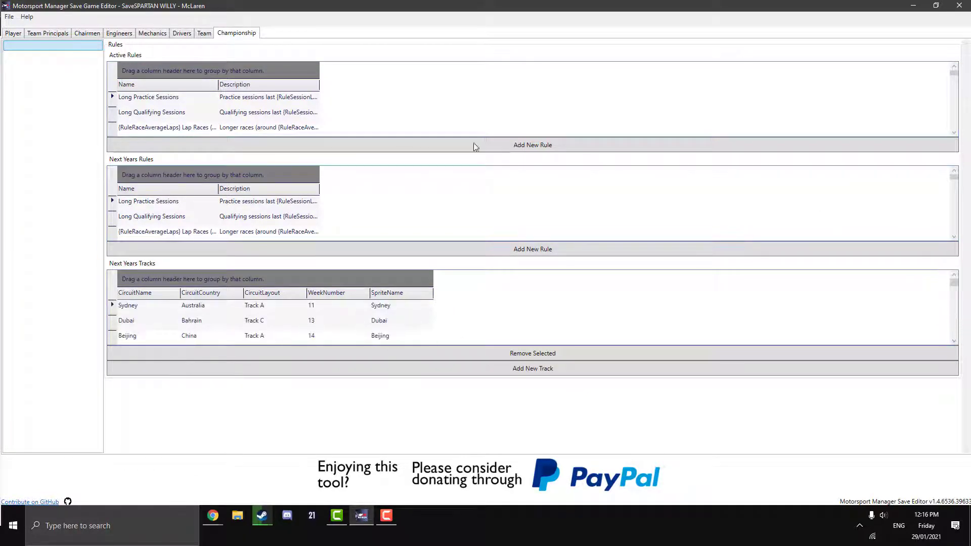
Step: Delete the Race Sprinklers rule from the first championship's Next Years Rules
scroll(192, 223, "down", 3)
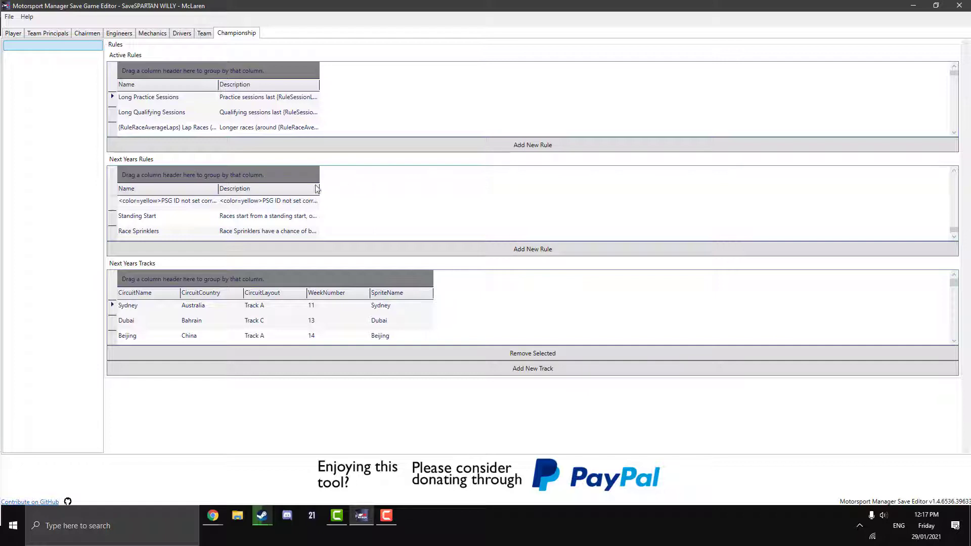
left_click(137, 232)
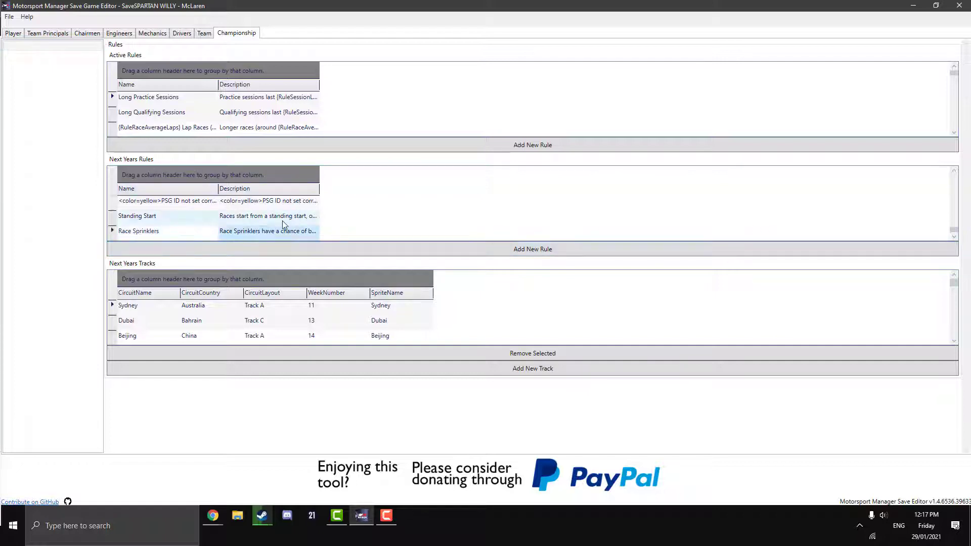
key("Delete")
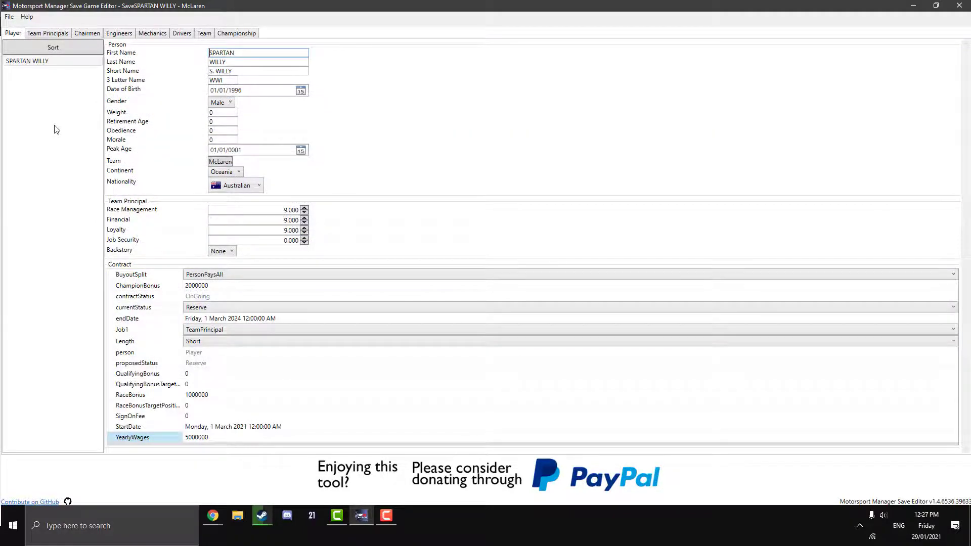
Step: Set the player's Race Management, Financial and Loyalty team principal stats to 20
double_click(283, 212)
type("20")
double_click(276, 220)
type("20")
key("Tab")
key("BackSpace")
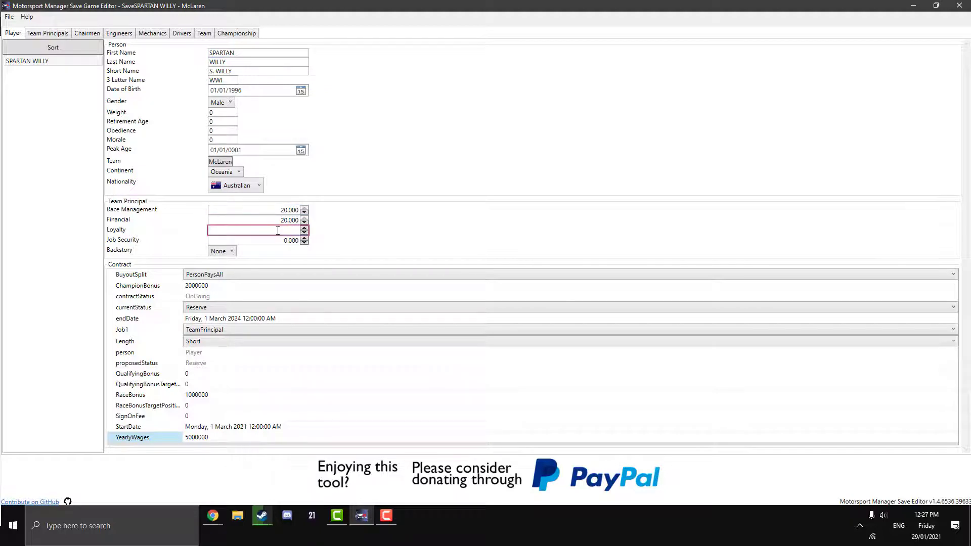
type("20")
Step: Look through the team principals, the chairmen and Lewis Hamilton's driver stats
left_click(47, 33)
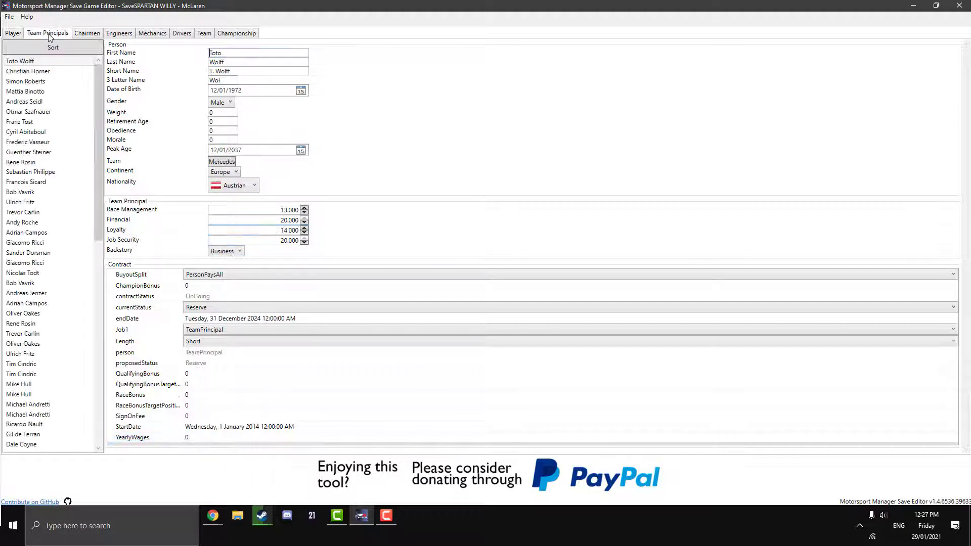
left_click(86, 34)
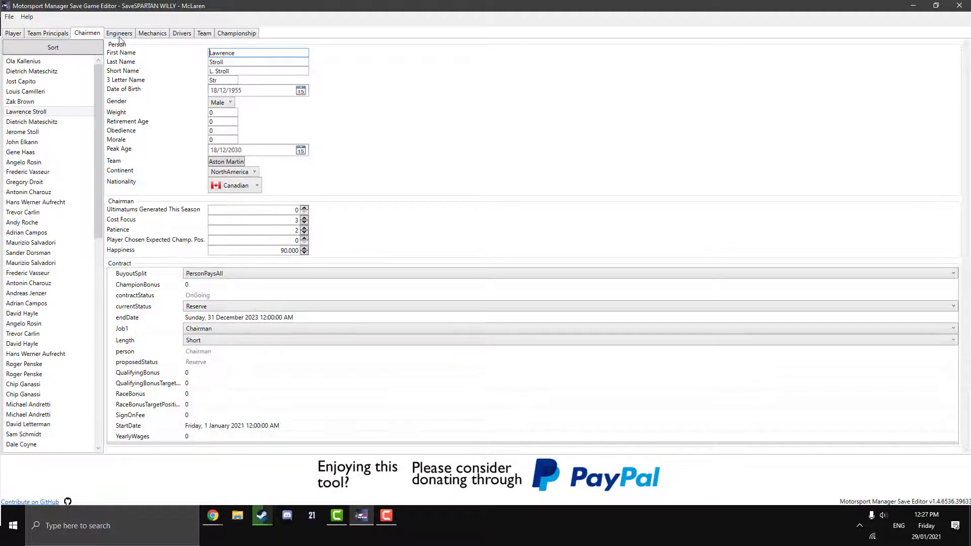
left_click(182, 33)
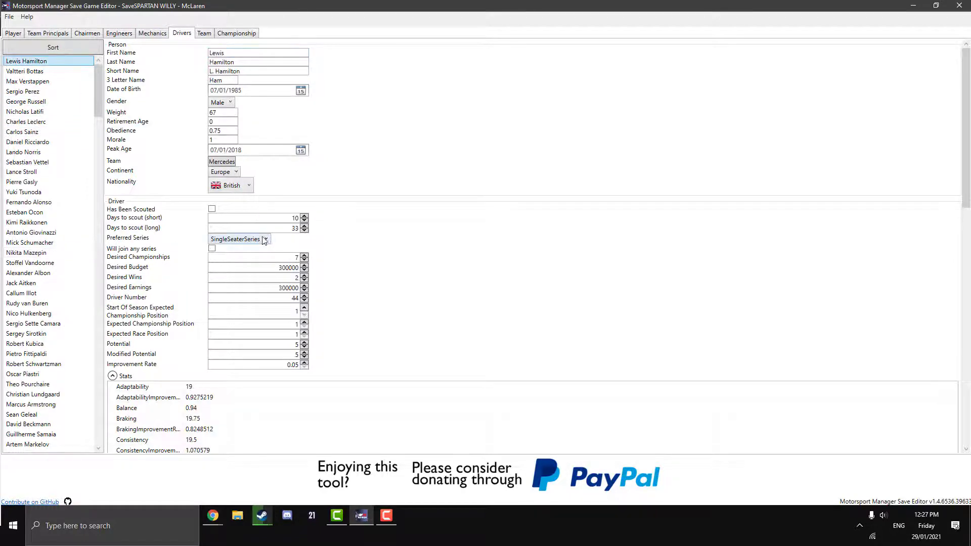
scroll(444, 201, "down", 5)
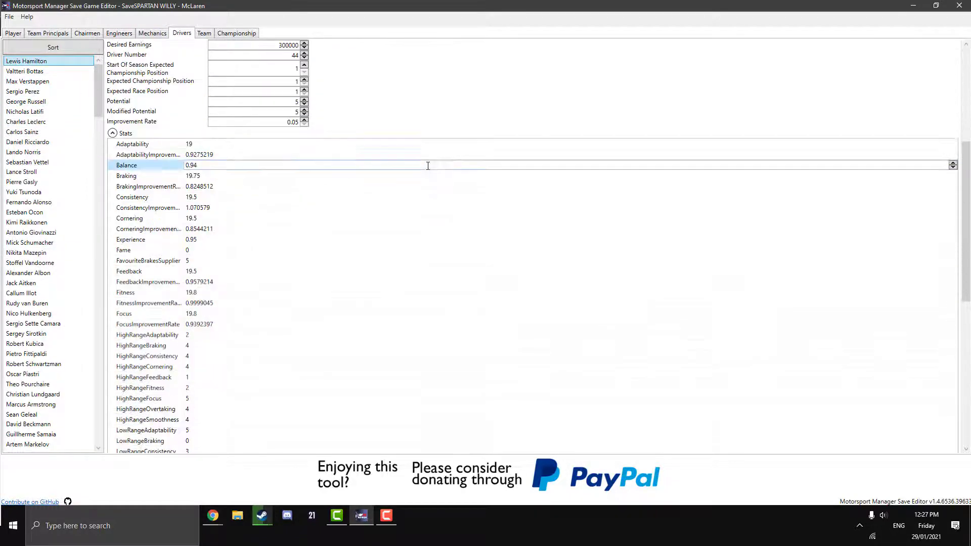
scroll(385, 169, "up", 5)
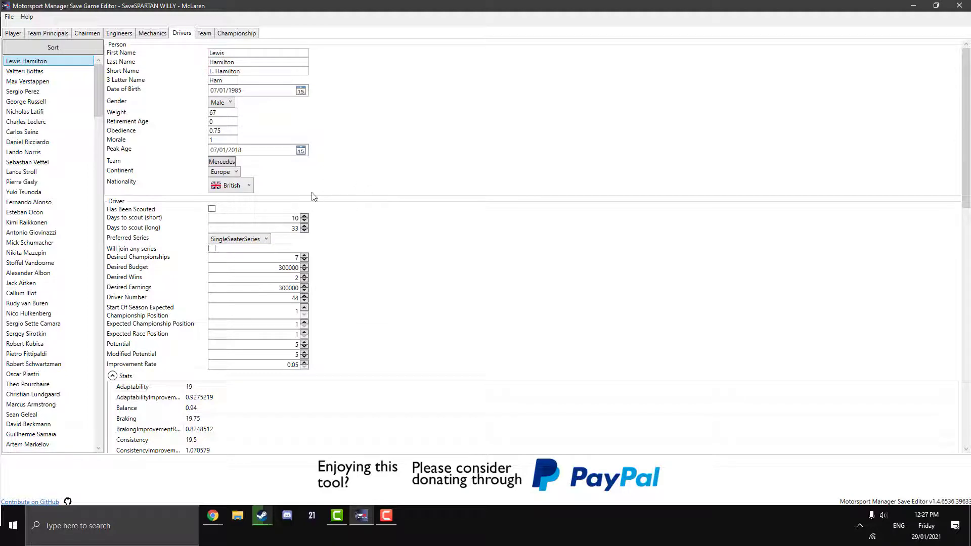
Step: Transfer George Russell to Mercedes as the replacement for Lewis Hamilton
left_click(71, 102)
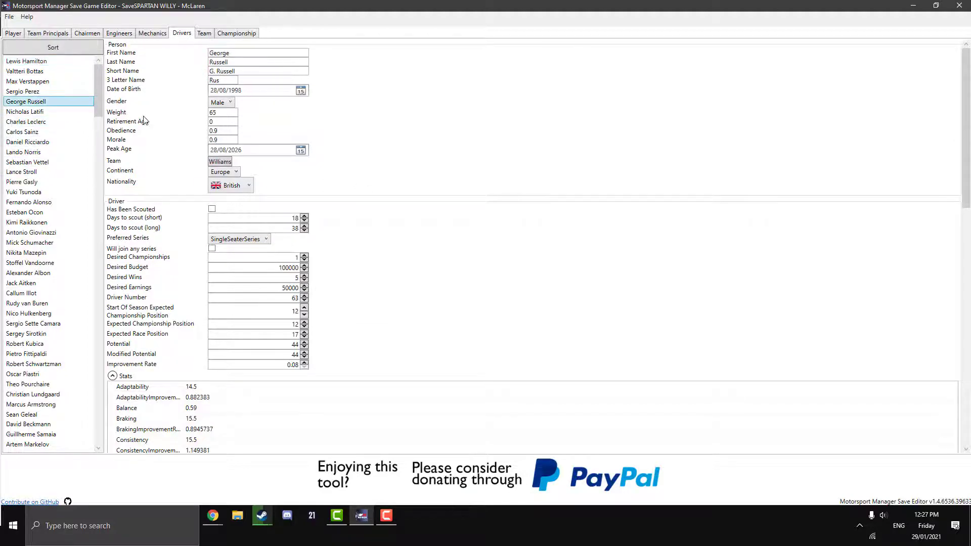
left_click(226, 162)
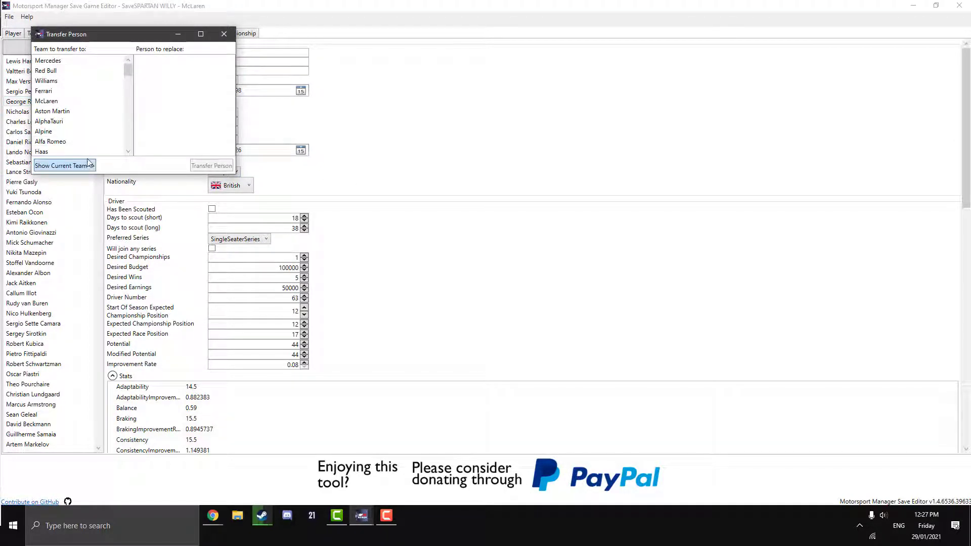
left_click(68, 61)
left_click(152, 61)
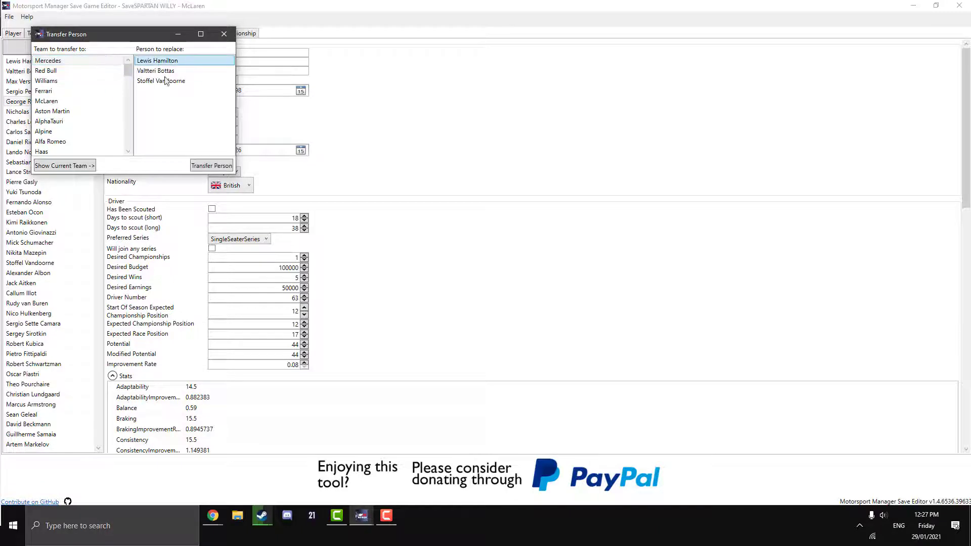
left_click(211, 164)
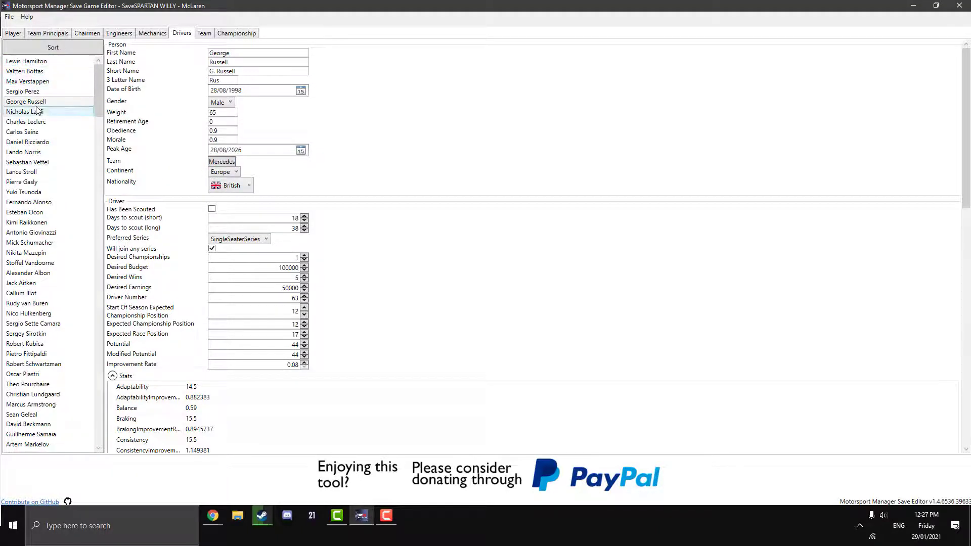
Step: Review the brakes and front wings under McLaren's Single Seater Series Parts and collapse both lists
left_click(205, 34)
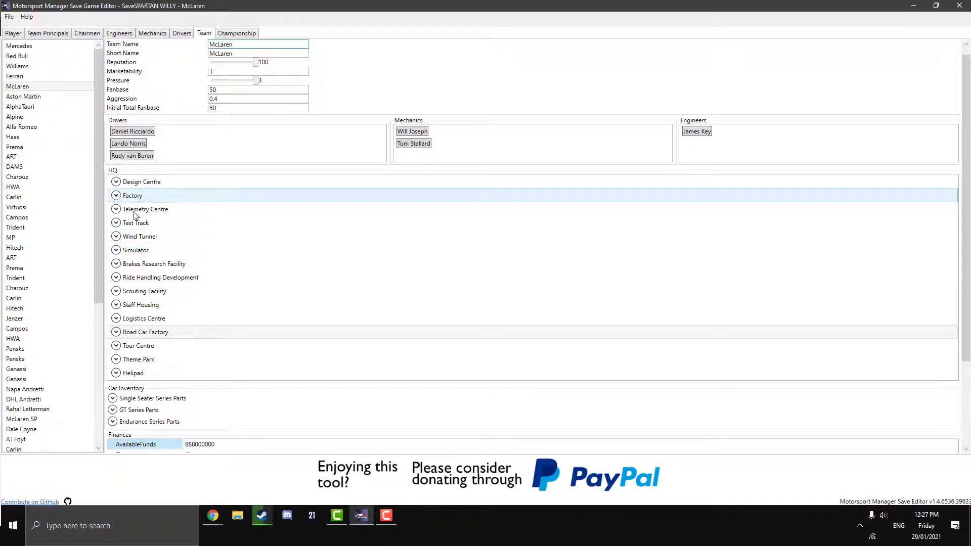
scroll(121, 388, "down", 1)
left_click(113, 373)
scroll(113, 374, "down", 2)
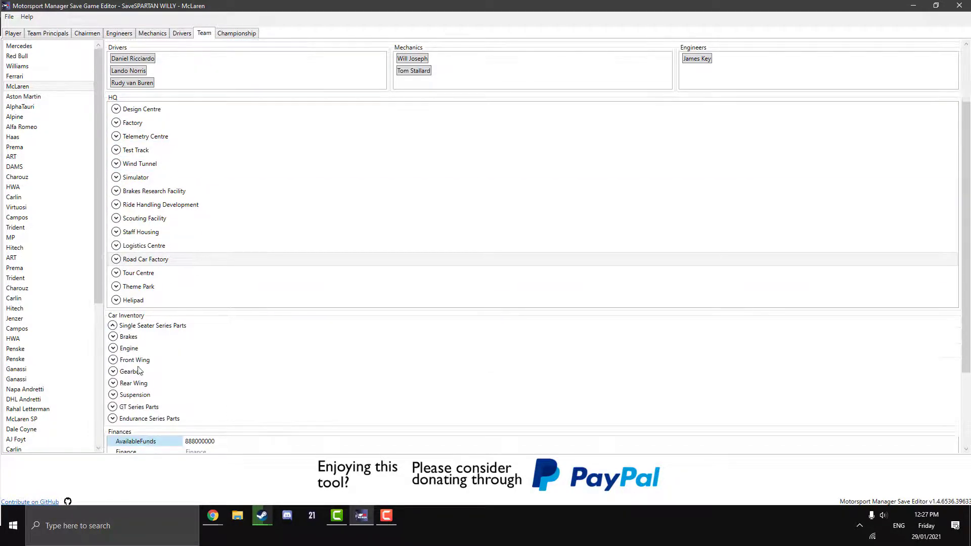
left_click(113, 337)
left_click(113, 337)
left_click(113, 360)
left_click(113, 359)
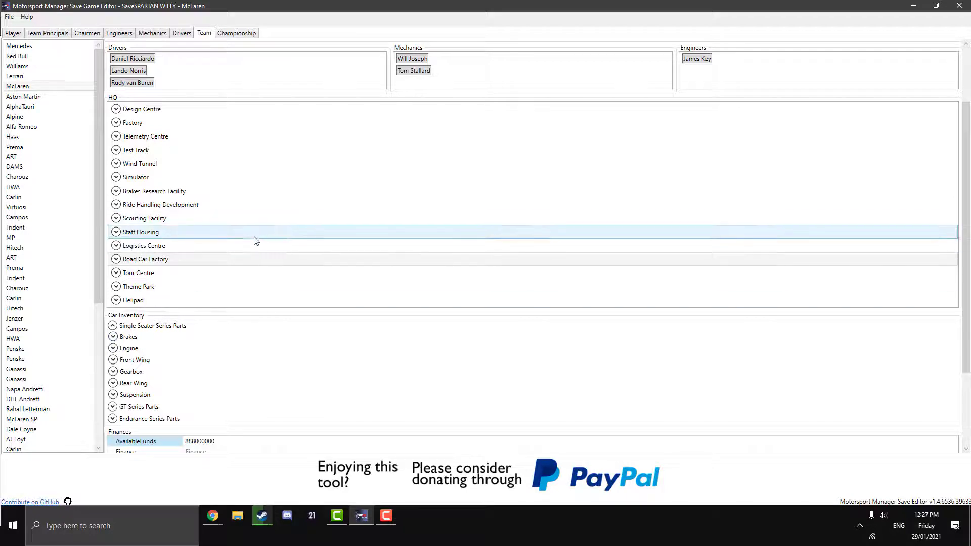
Step: Inspect the Helipad and Theme Park building settings in McLaren's HQ and return to the team principals
left_click(117, 287)
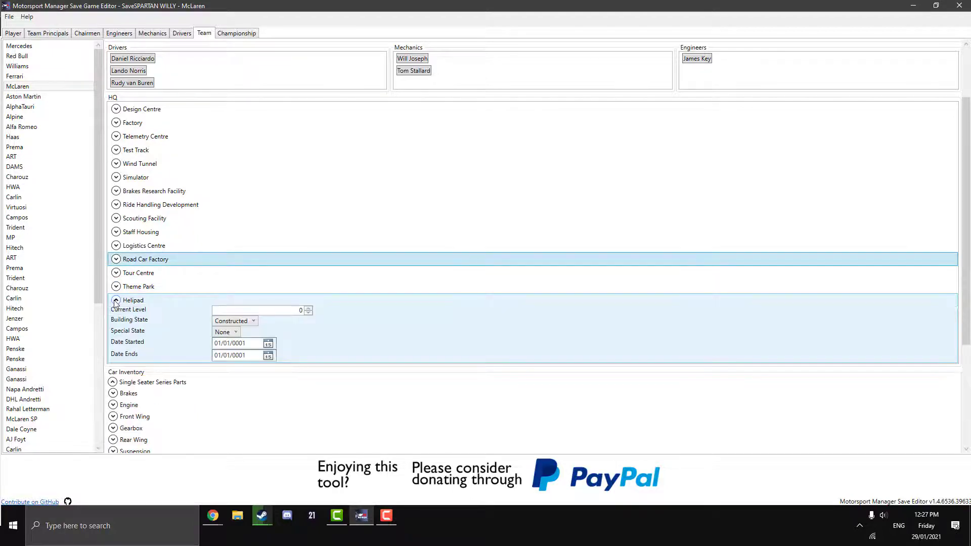
left_click(117, 286)
left_click(117, 287)
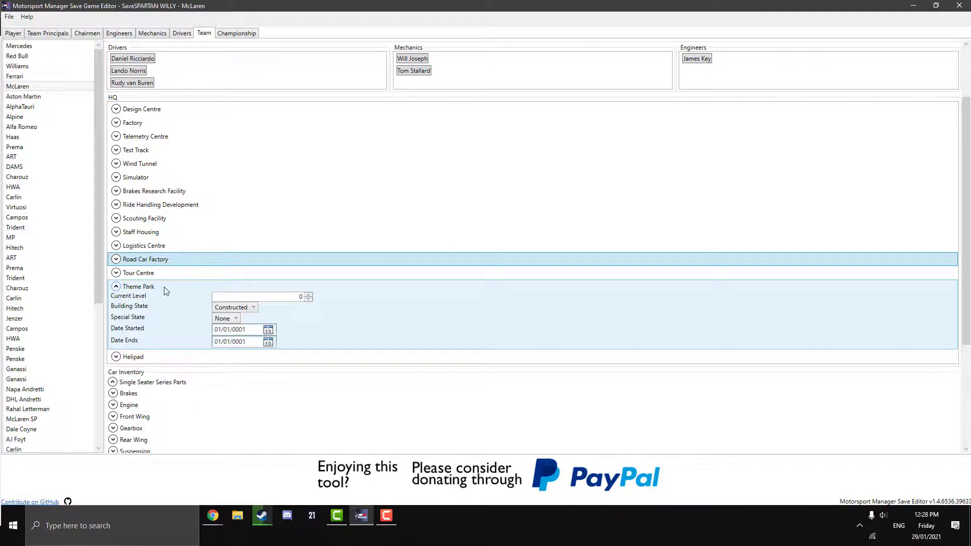
left_click(116, 287)
left_click(34, 34)
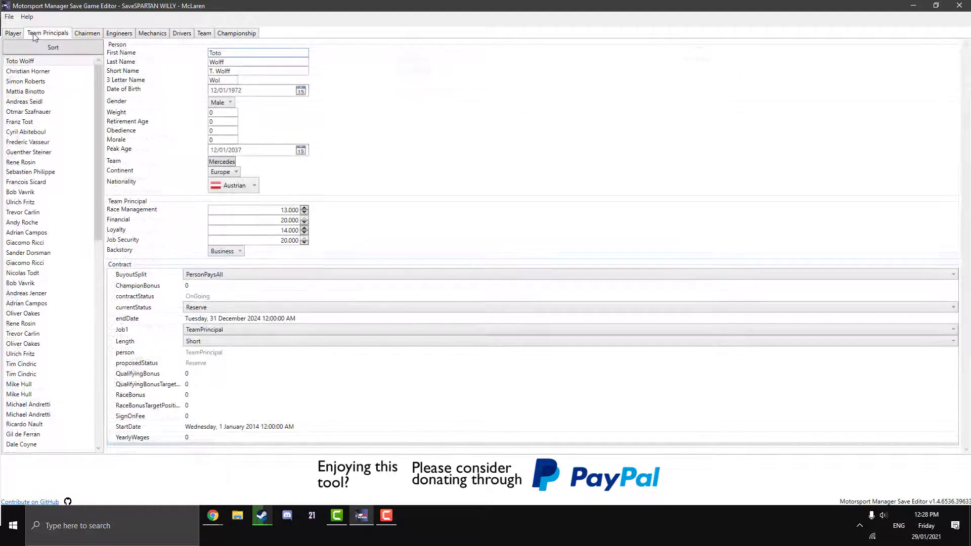
Step: Save the edited save game as a new file named "Mclaren Cheat"
left_click(14, 33)
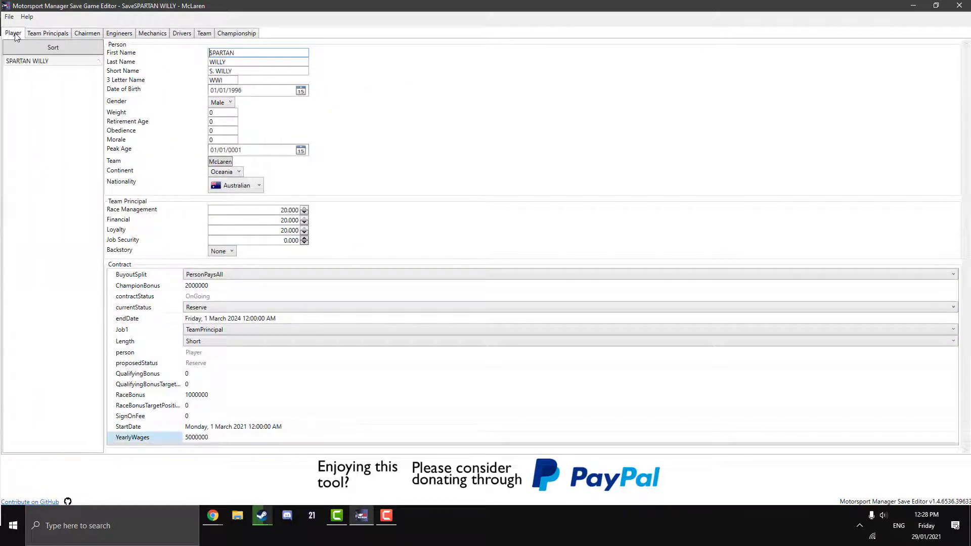
left_click(10, 17)
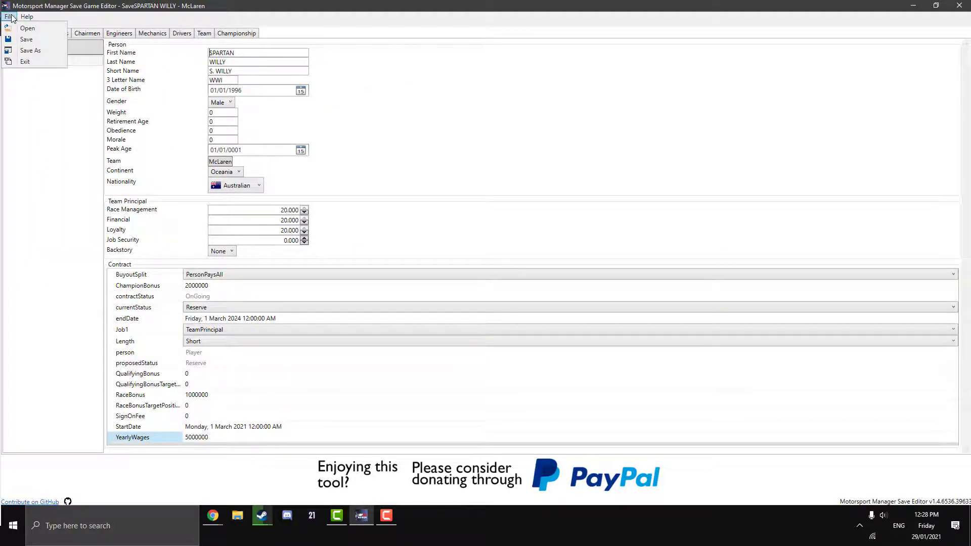
left_click(29, 46)
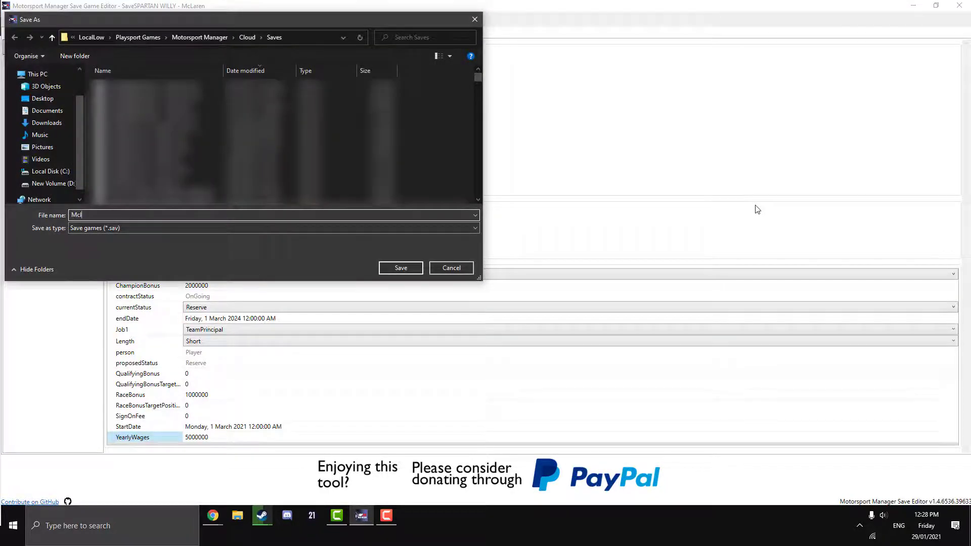
type("Mclaren Cheat")
key("Return")
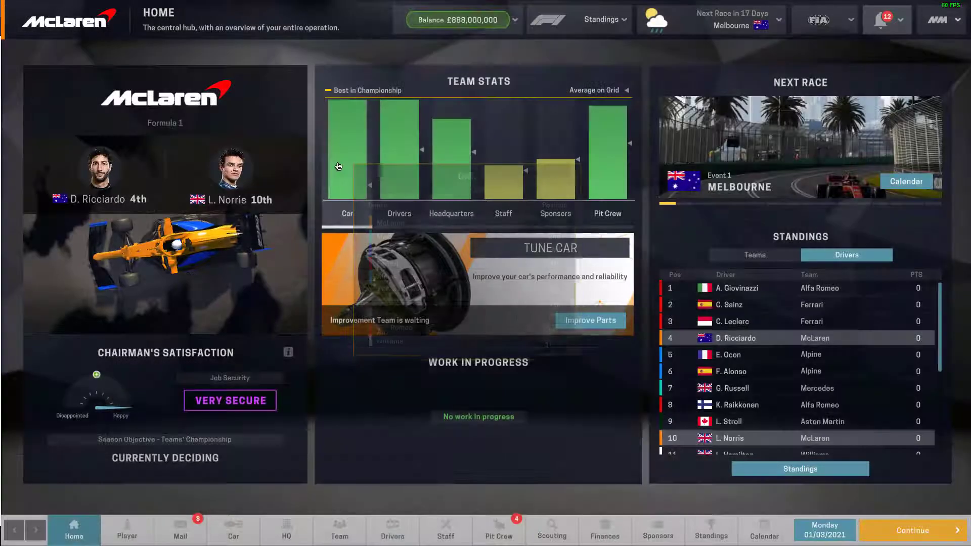
Step: Switch to Motorsport Manager and check McLaren's car ranking, the car stats, the balance, the player stats and Daniel Ricciardo's driver details
mouse_move(338, 164)
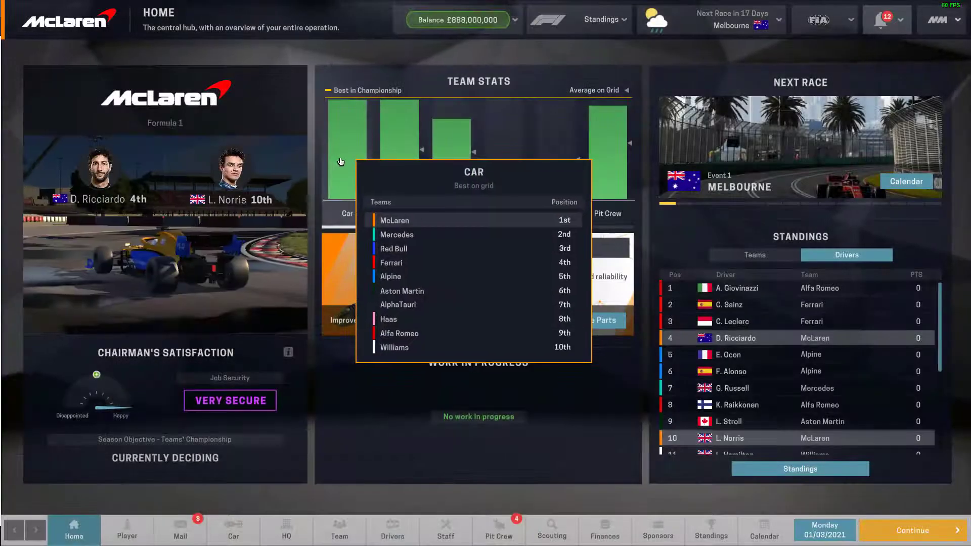
left_click(226, 530)
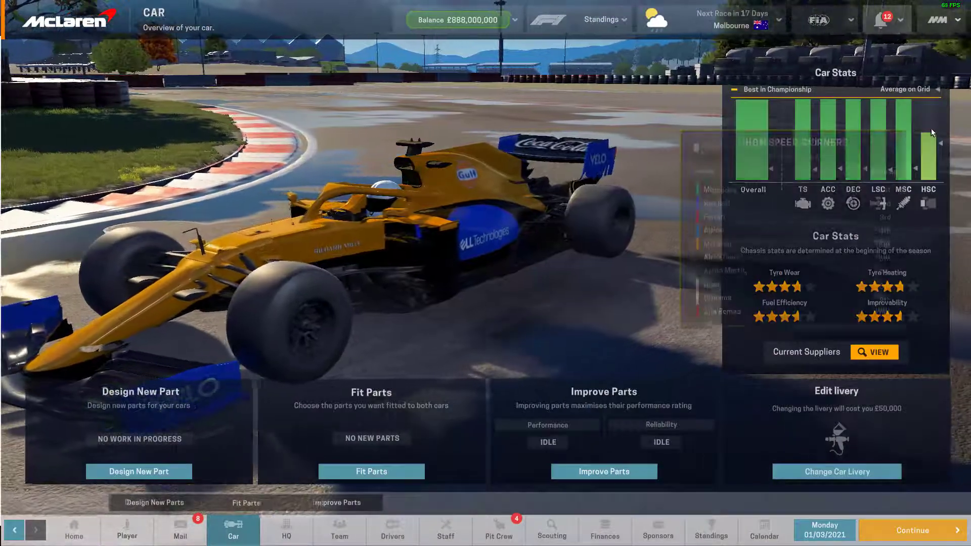
mouse_move(931, 130)
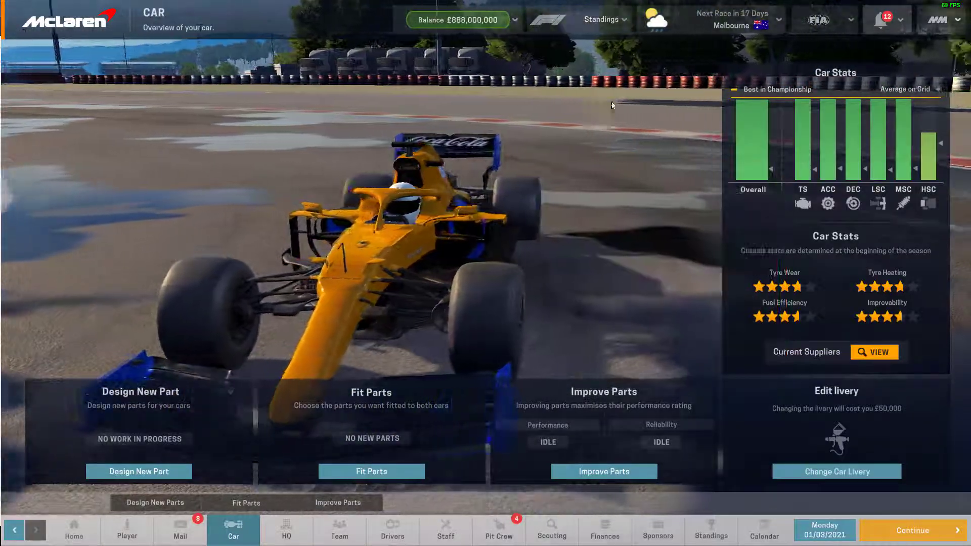
left_click(455, 21)
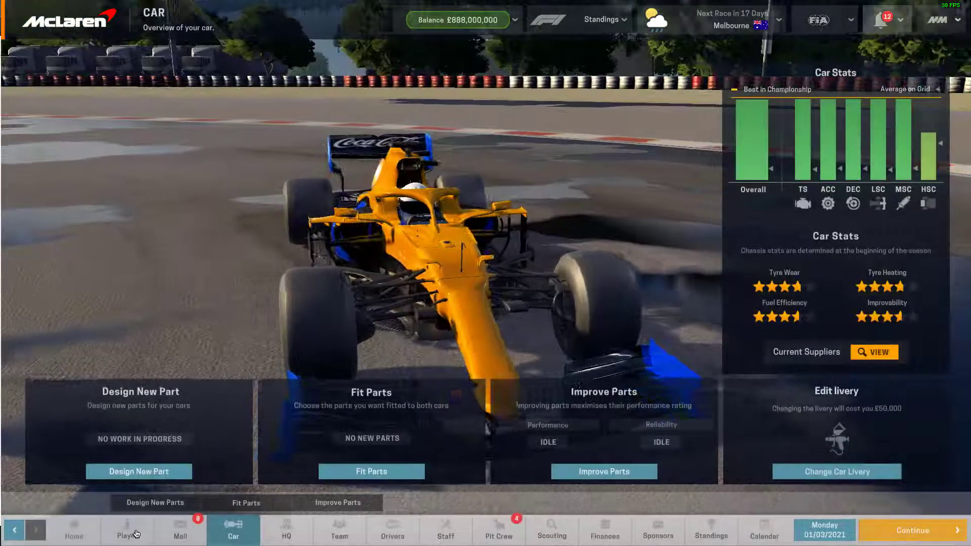
left_click(129, 529)
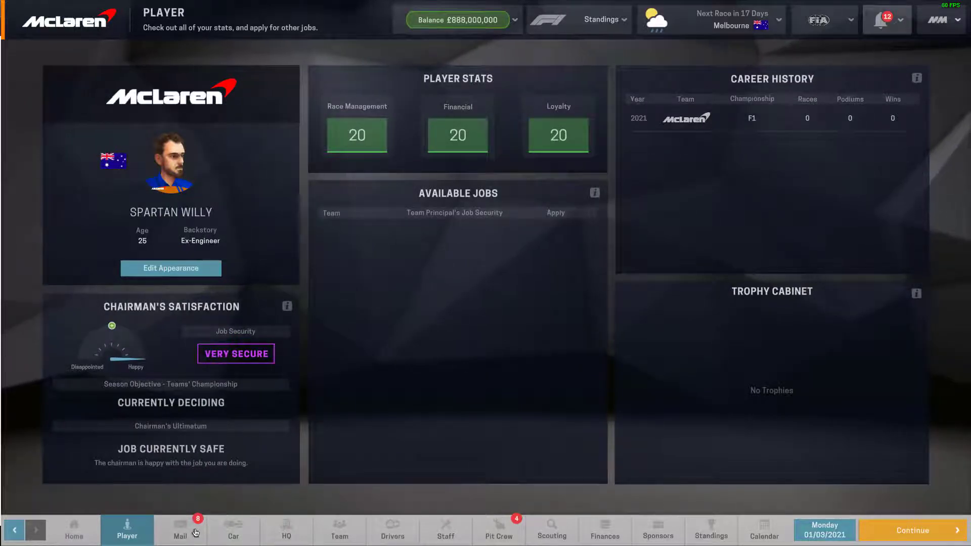
left_click(391, 528)
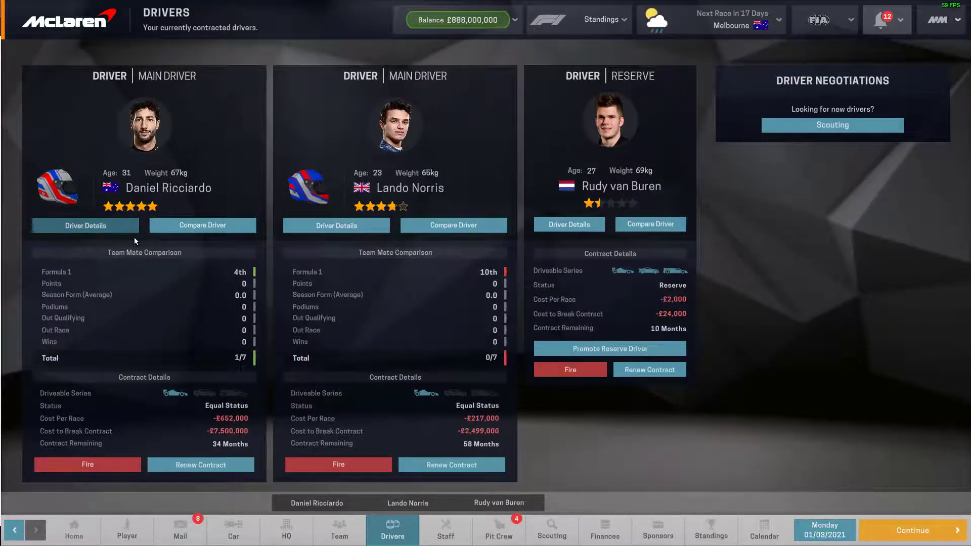
left_click(125, 230)
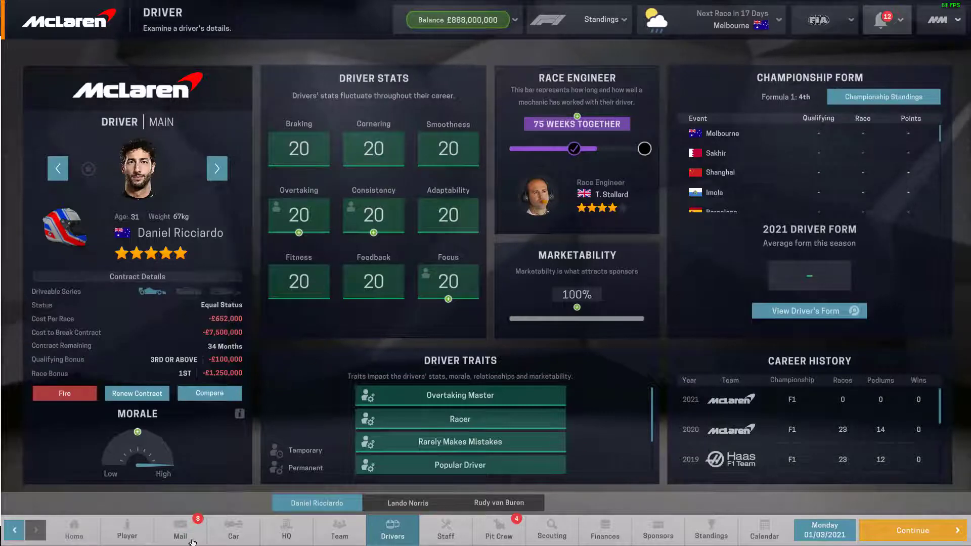
Step: Accept 2nd as the target in the chairman's 2021 season mail and read the messages from the drivers and staff
left_click(205, 531)
left_click(319, 137)
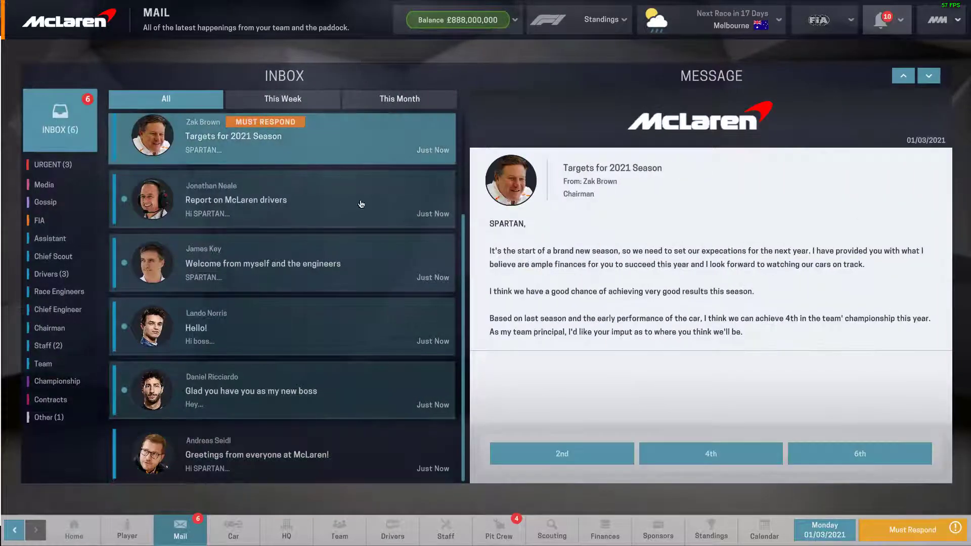
left_click(555, 457)
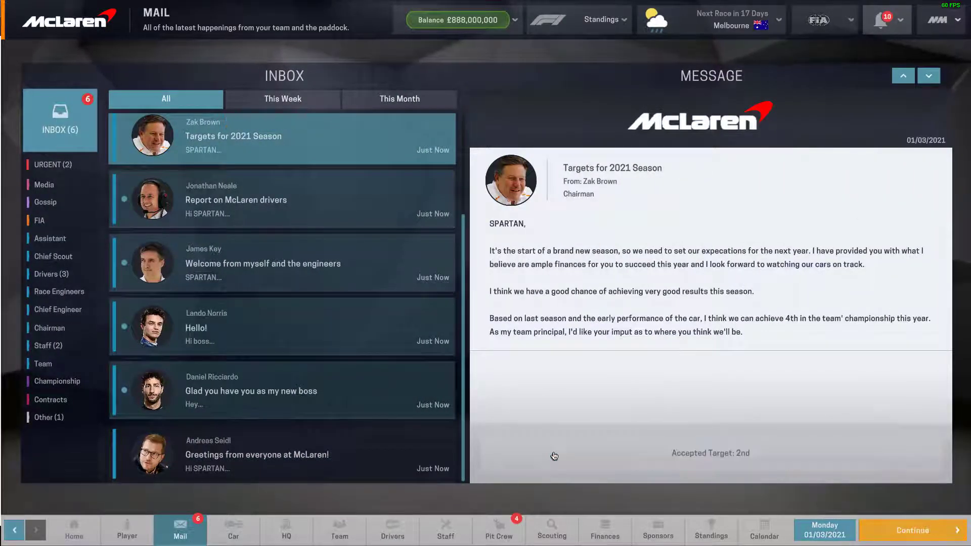
left_click(360, 390)
left_click(329, 328)
left_click(312, 263)
left_click(311, 218)
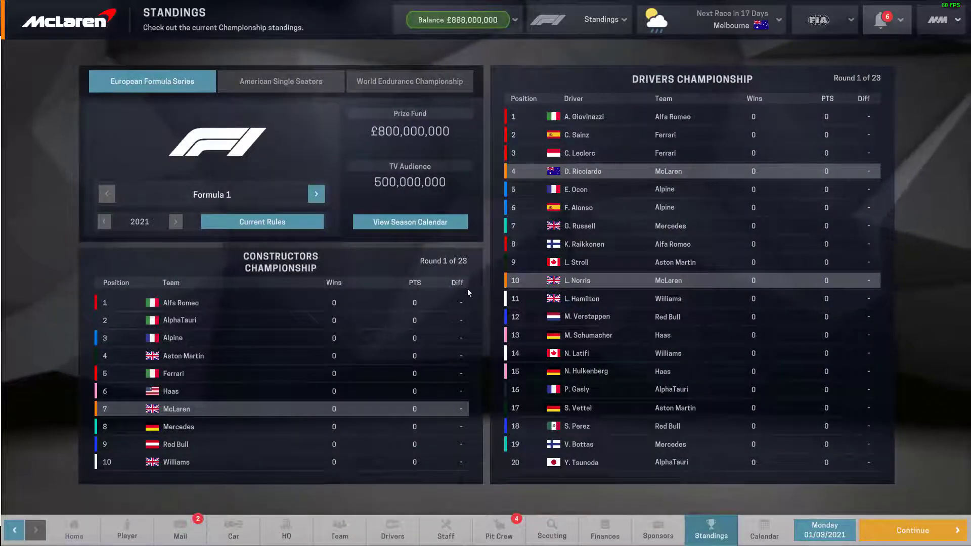
Step: Examine the driver profiles of Lewis Hamilton and George Russell from the championship standings
left_click(581, 299)
mouse_move(273, 268)
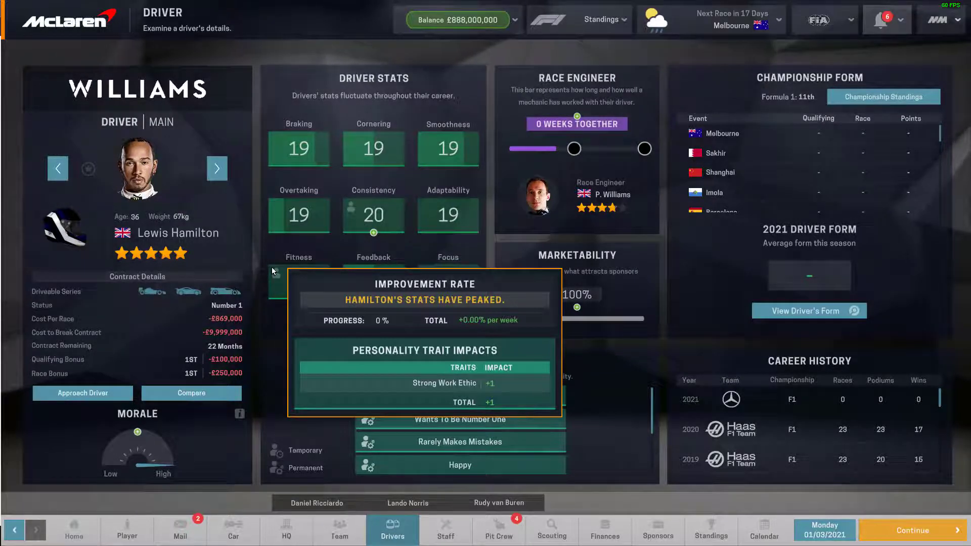
left_click(715, 530)
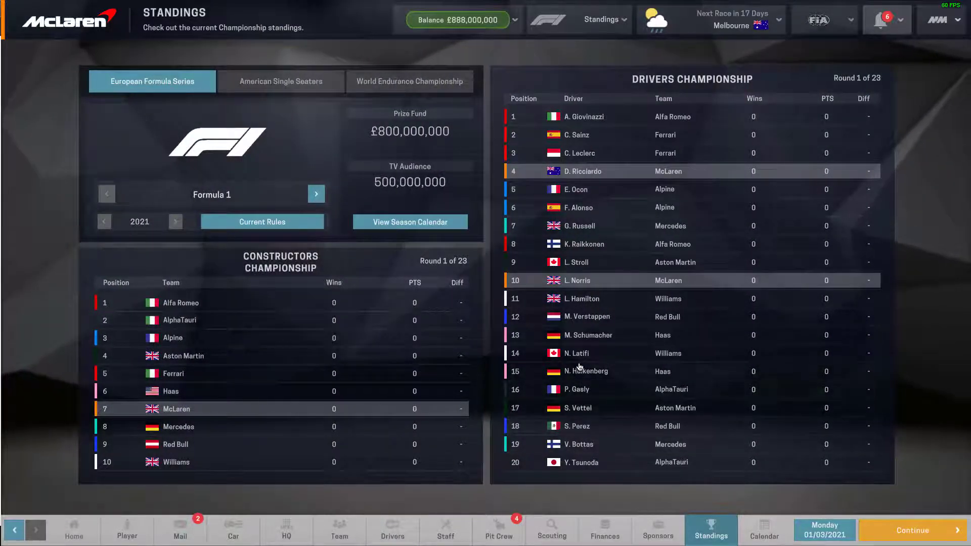
left_click(590, 229)
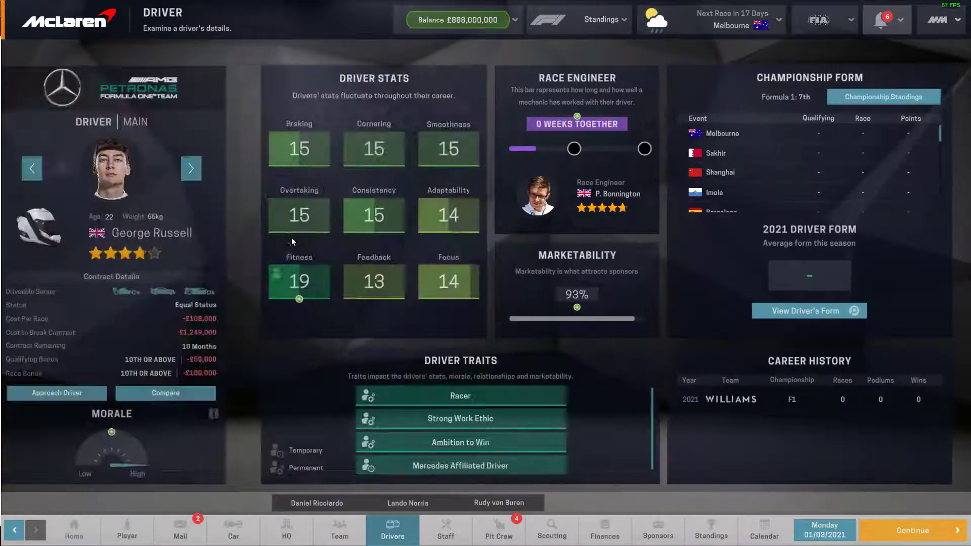
Step: Look at the Haas team breakdown and Nico Hulkenberg's driver profile, and open the Aston Martin team from the constructors standings
left_click(711, 535)
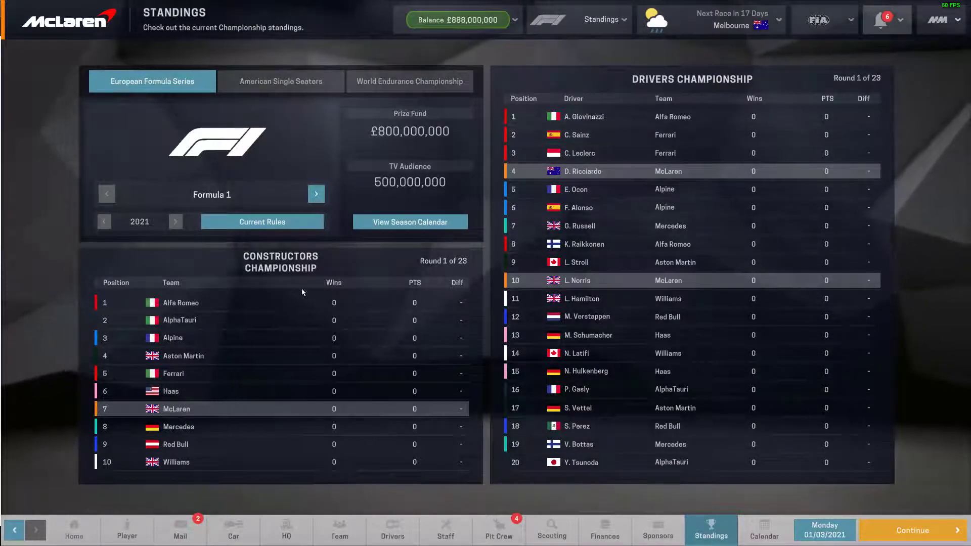
left_click(185, 395)
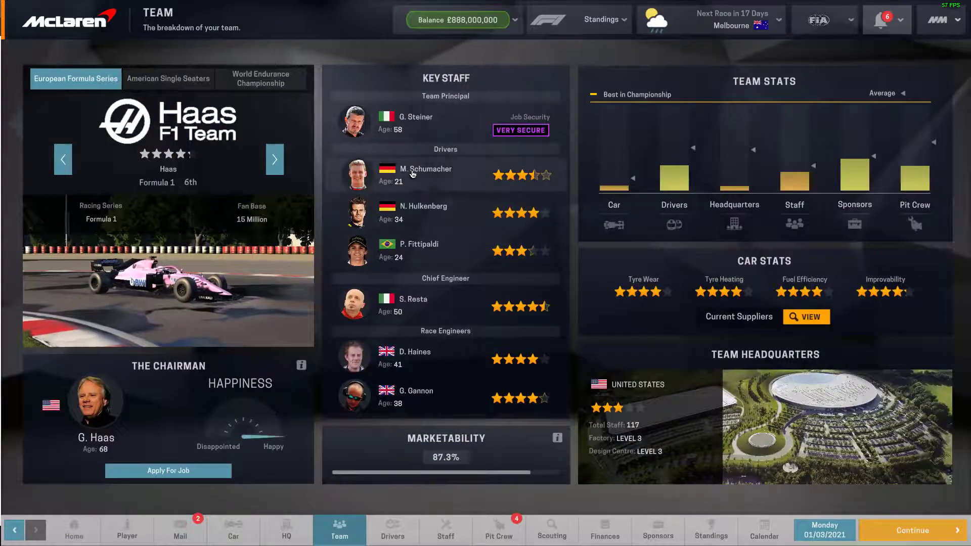
left_click(434, 218)
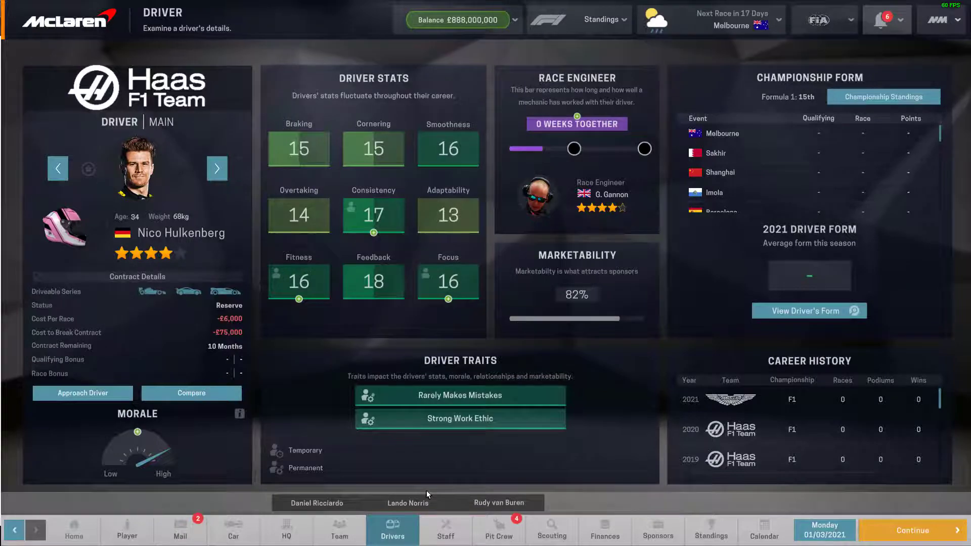
left_click(703, 533)
left_click(187, 363)
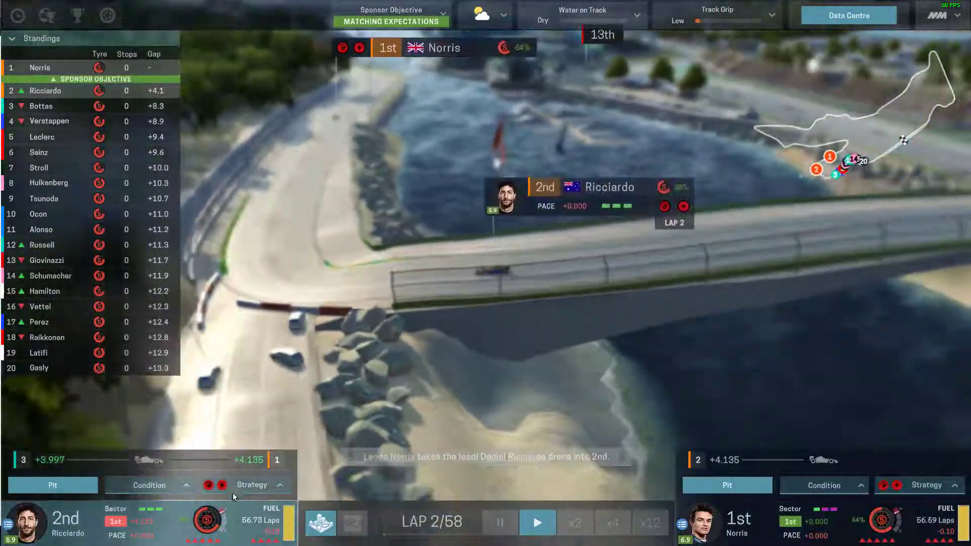
Step: Set Ricciardo's race strategy to the Neutral driving style and the Medium engine mode
left_click(236, 487)
left_click(37, 402)
left_click(181, 403)
Step: Set Norris's driving style to Neutral and engine mode to Medium, and run the race at x12 speed
left_click(917, 487)
left_click(710, 403)
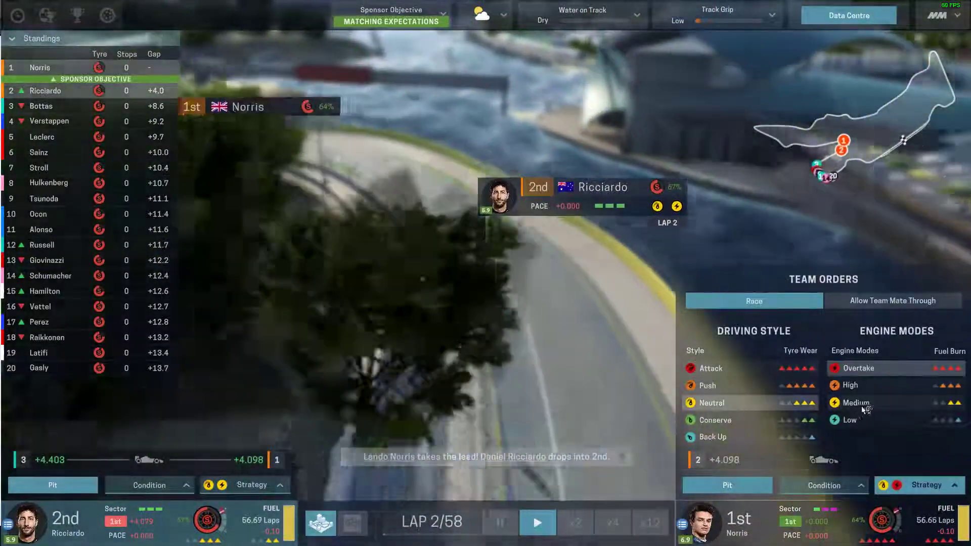
left_click(854, 403)
left_click(527, 390)
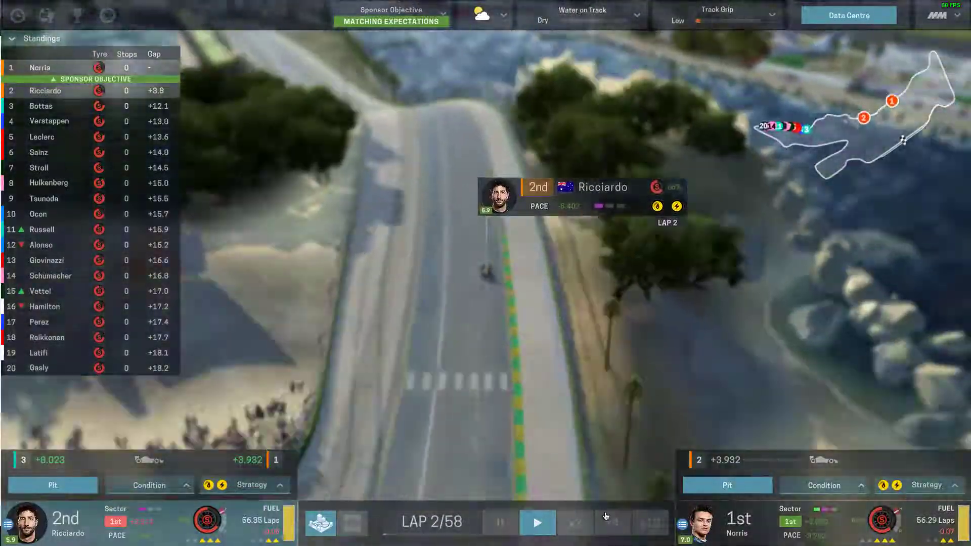
key("4")
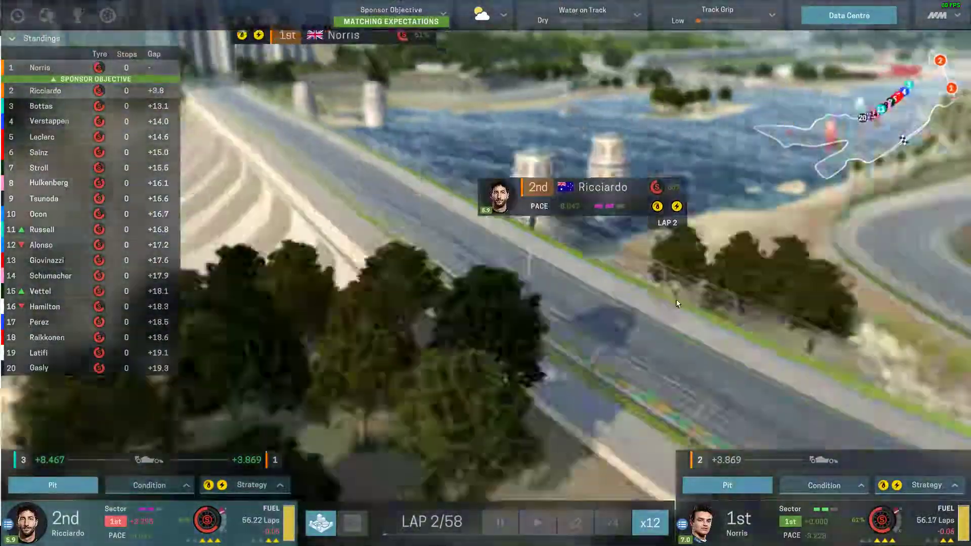